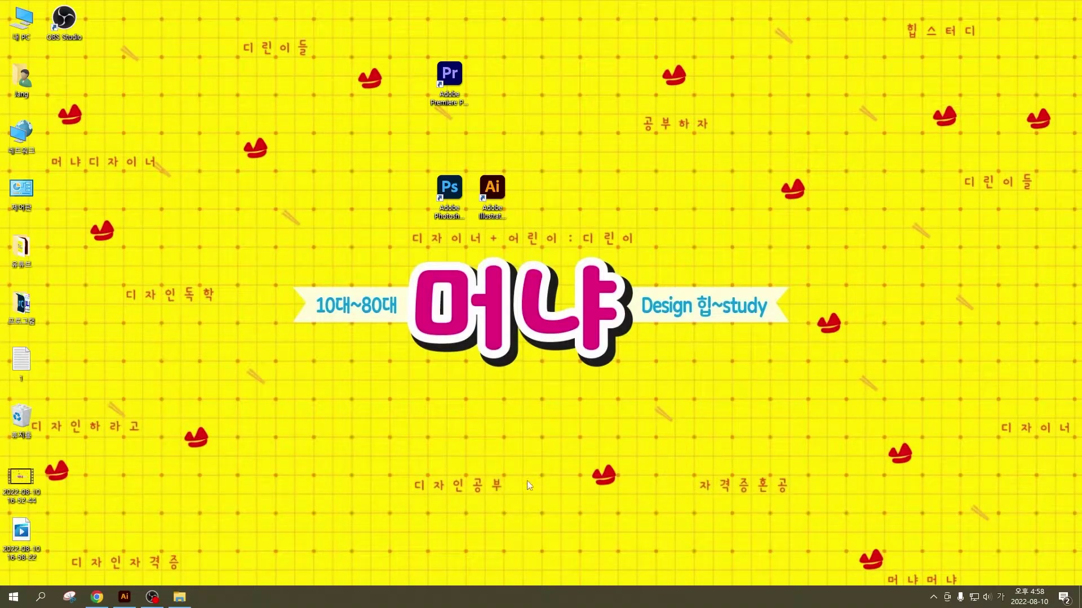
Restore the Illustrator window, showing the blank untitled CMYK document at 150%
left_click(124, 597)
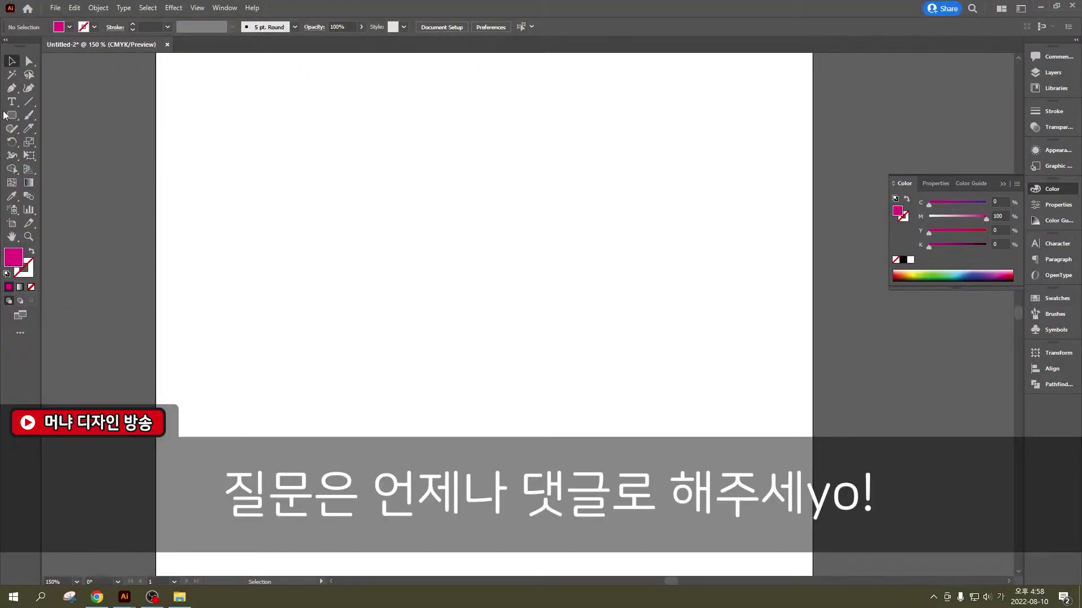
Select the Rounded Rectangle tool, then briefly show and close the Brushes panel
left_click_drag(12, 118, 56, 141)
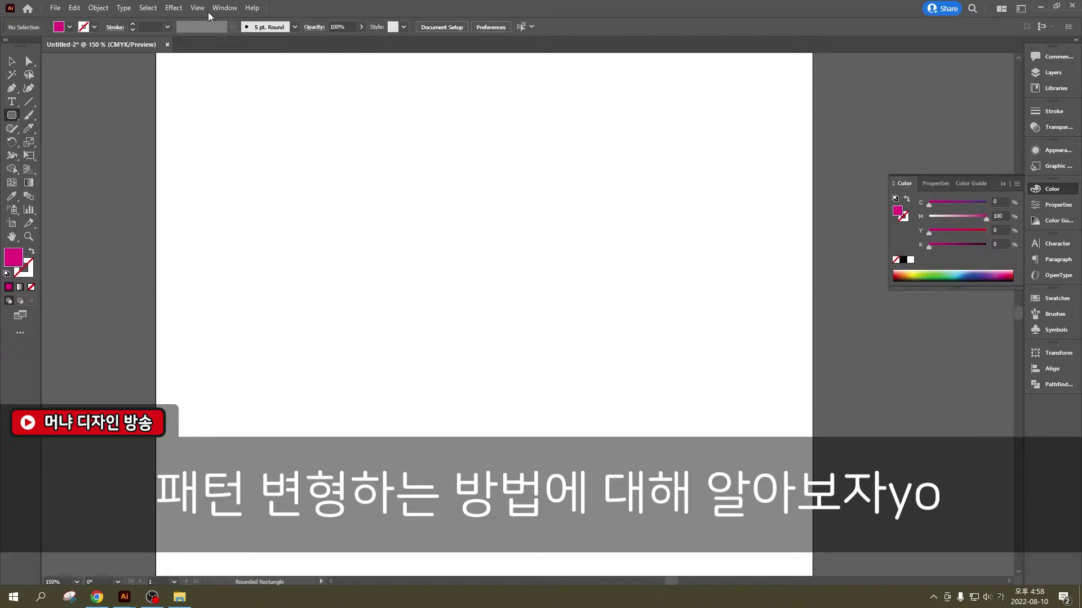
left_click(223, 8)
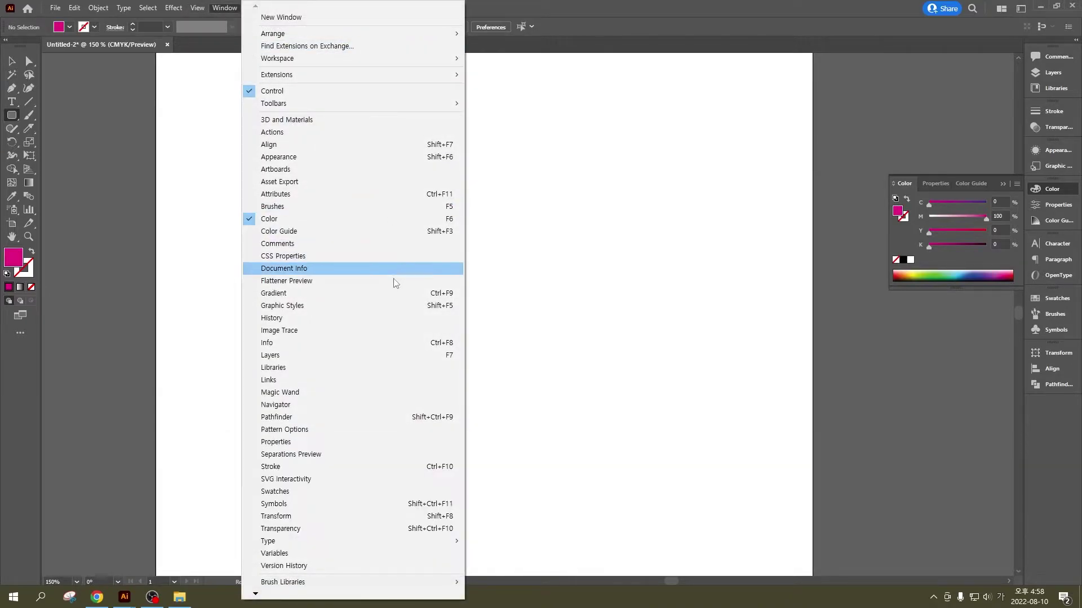
left_click(362, 212)
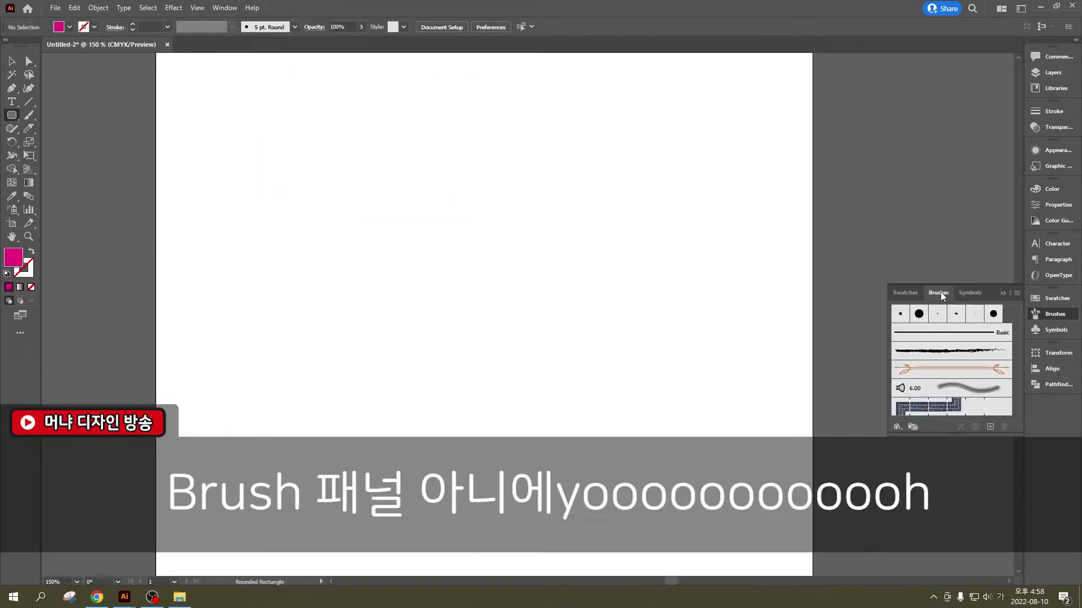
left_click(1003, 293)
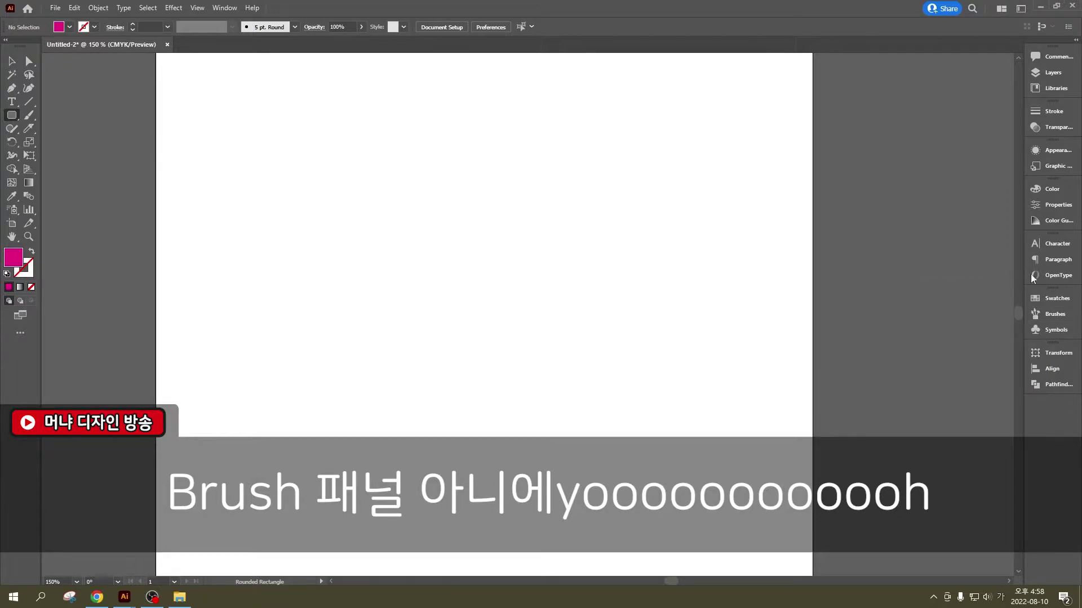
Show the Swatches panel and float it near the artboard's top-right
left_click(225, 7)
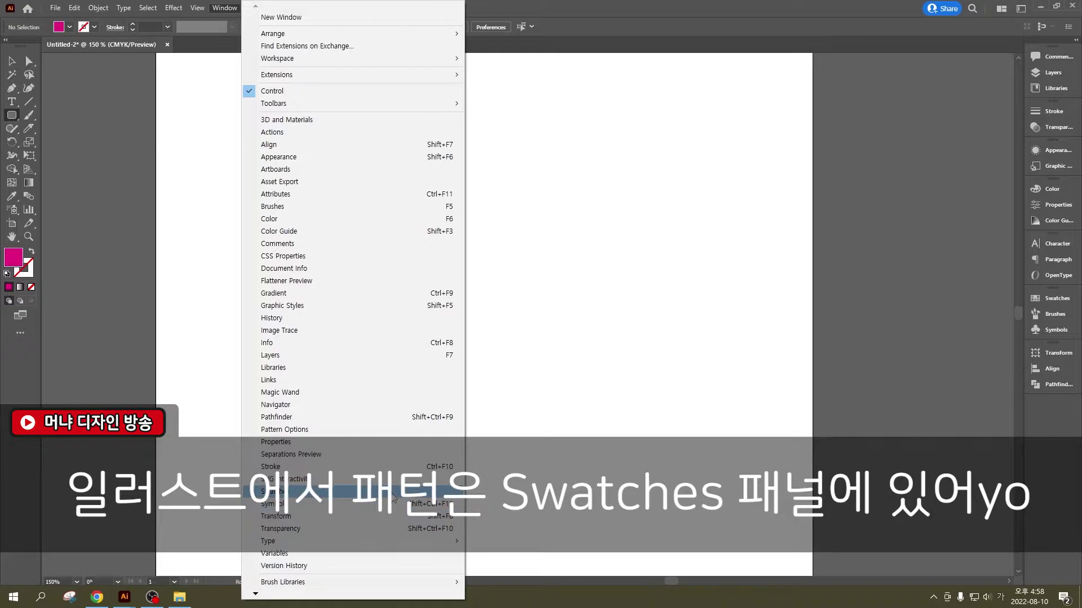
left_click(344, 491)
mouse_move(985, 294)
left_mouse_down()
mouse_move(820, 86)
mouse_move(858, 122)
left_mouse_up()
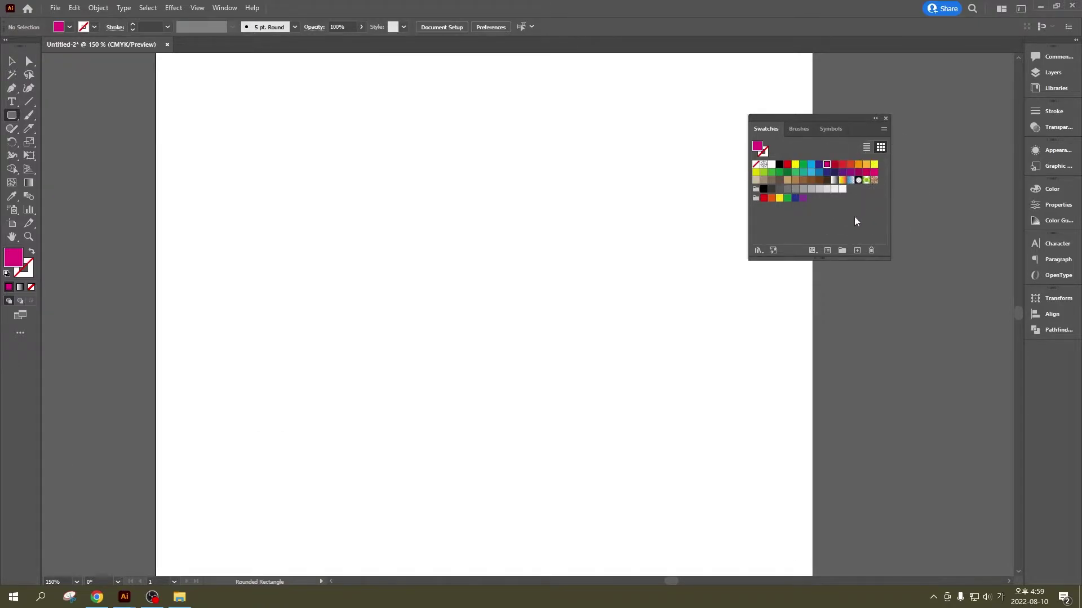
Shorten the Swatches panel and load the Basic Graphics_Dots pattern library below it
left_click_drag(806, 259, 807, 227)
left_click(759, 218)
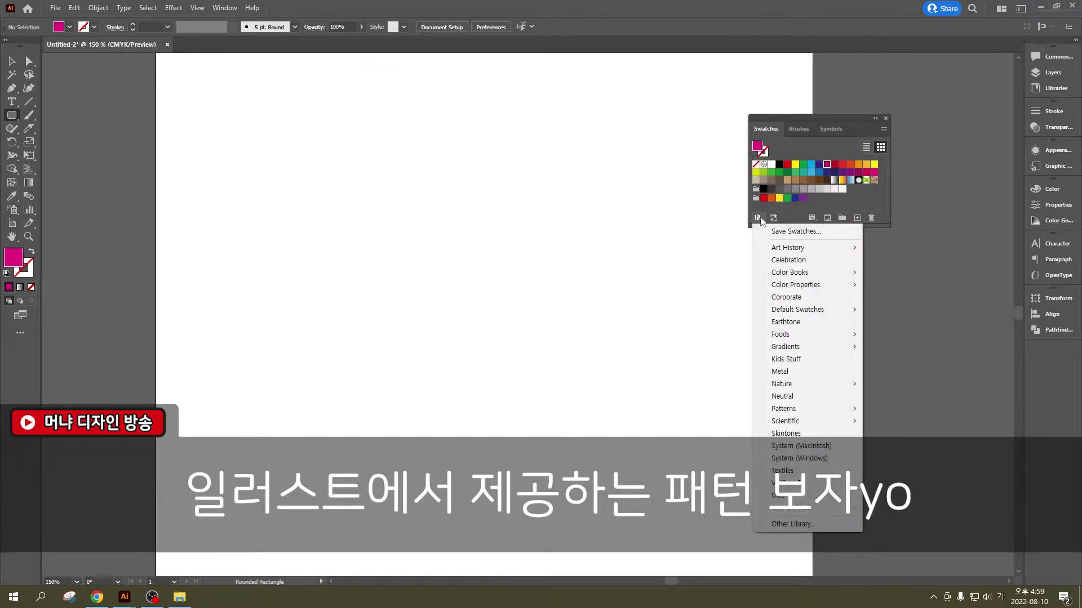
left_click(854, 410)
mouse_move(900, 409)
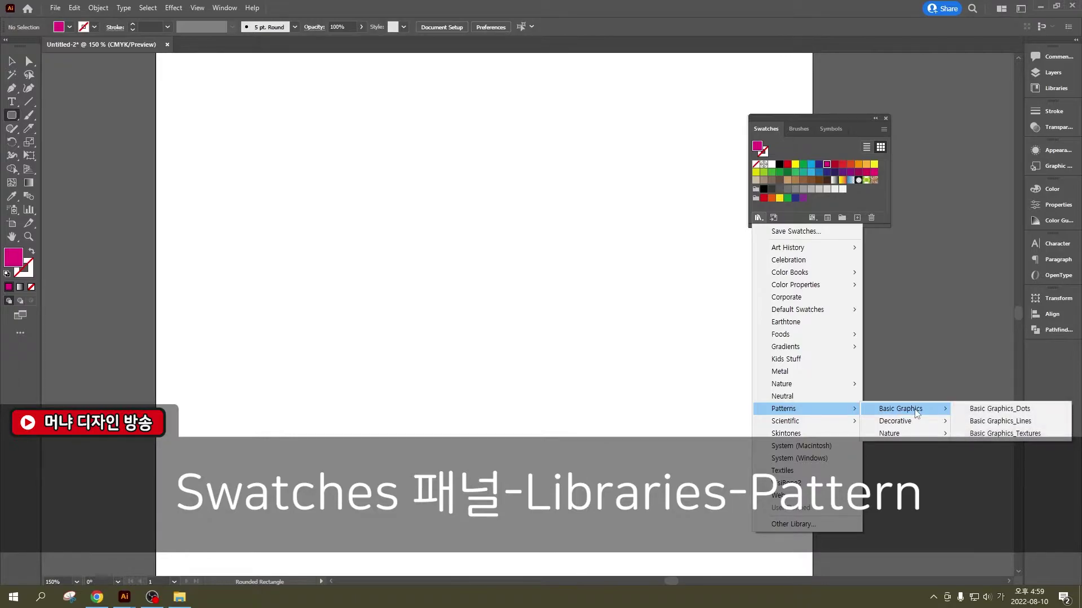
left_click(991, 409)
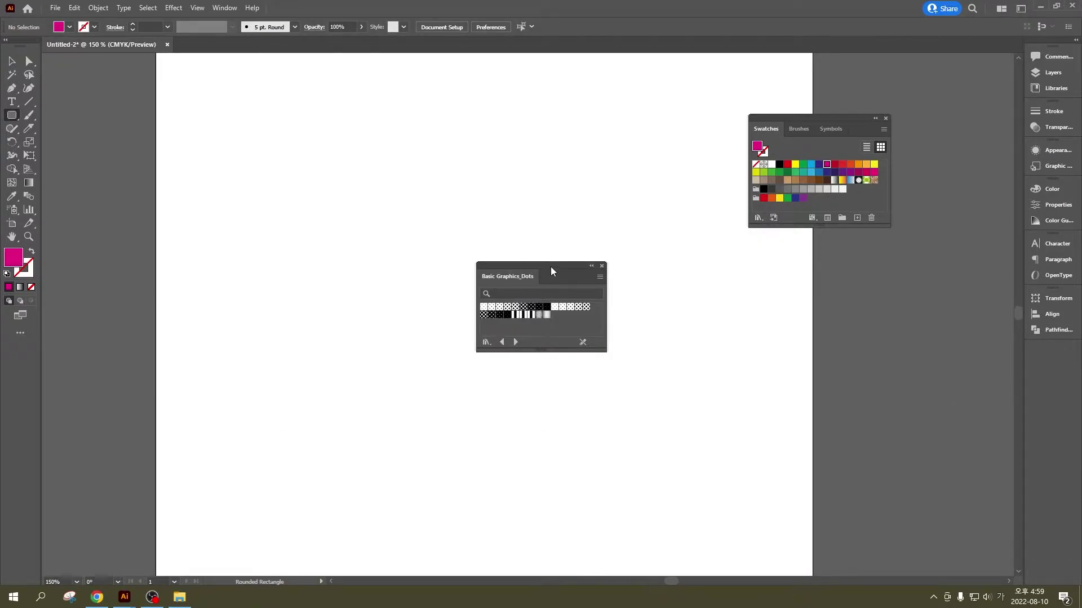
left_click_drag(551, 272, 819, 257)
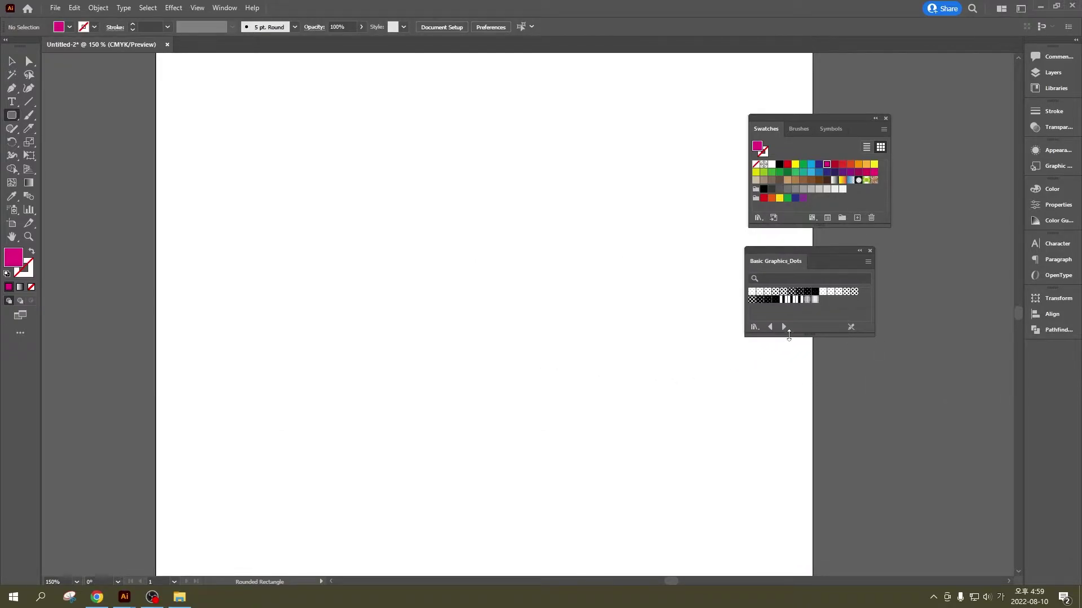
Browse through the Lines, Textures, Decorative Legacy, Vonster and Nature libraries, ending on Nature_Foliage
left_click(784, 328)
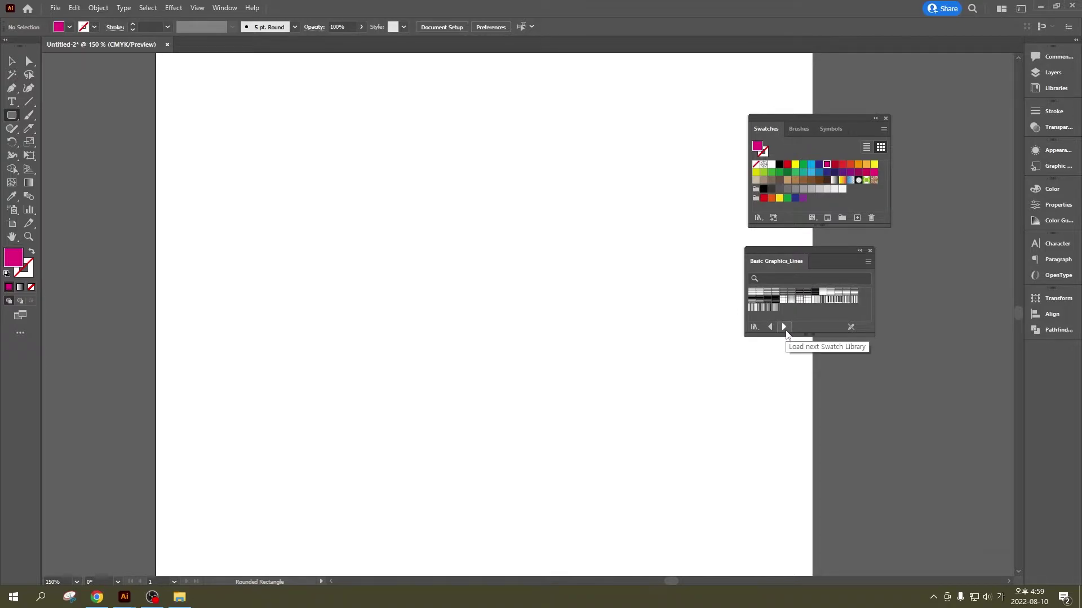
left_click(785, 328)
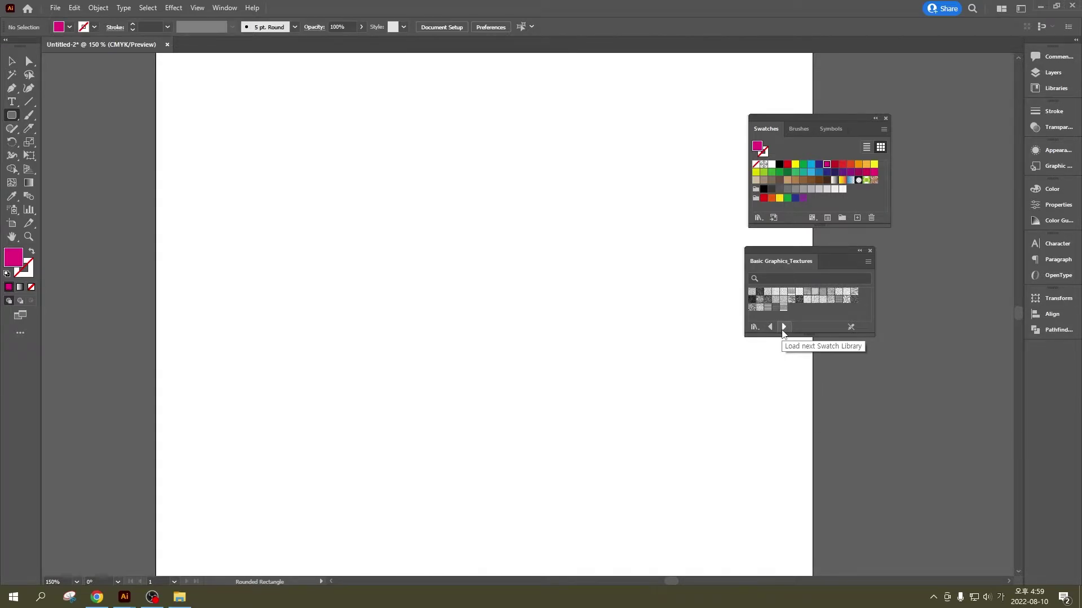
left_click(783, 328)
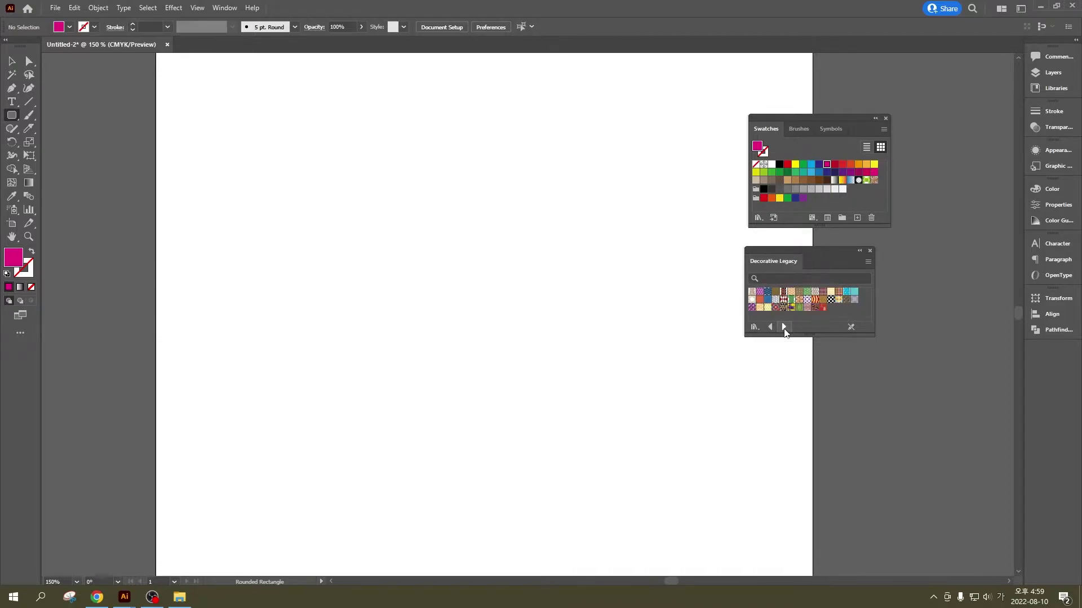
left_click(783, 327)
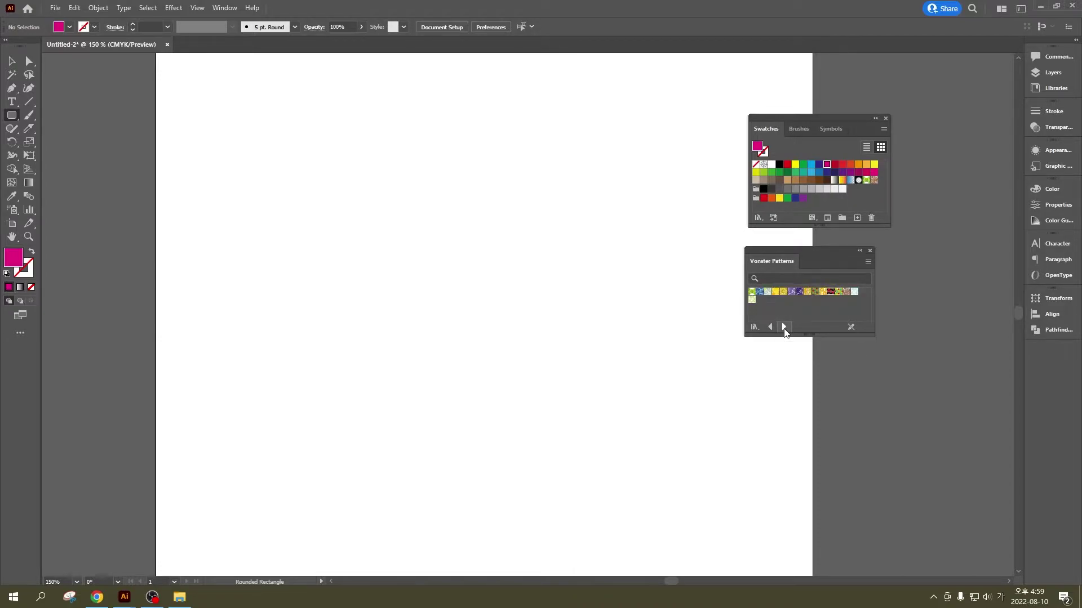
left_click(784, 327)
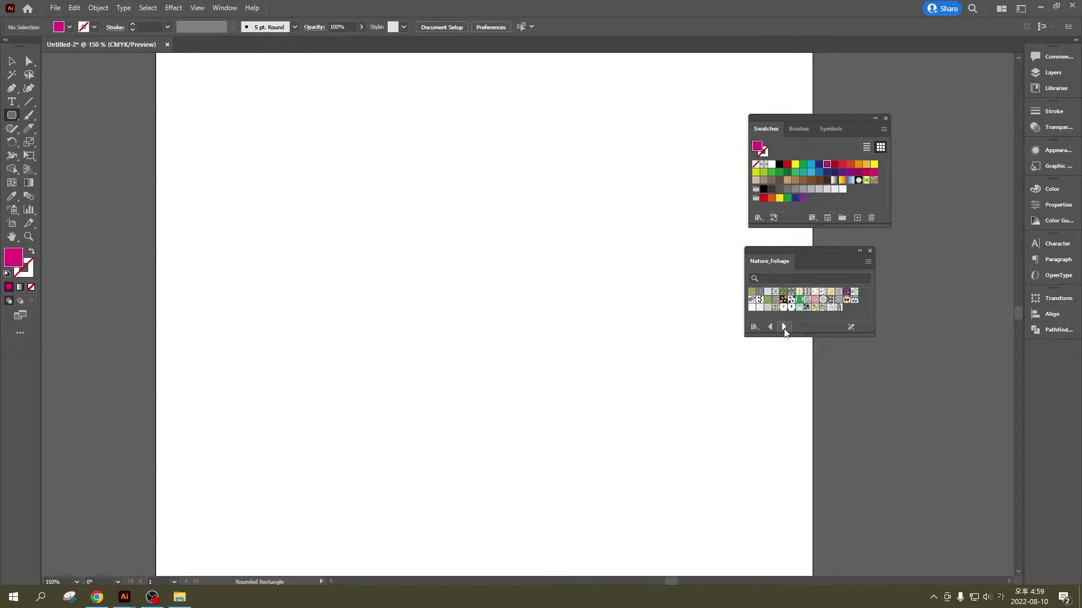
left_click(783, 327)
left_click(770, 326)
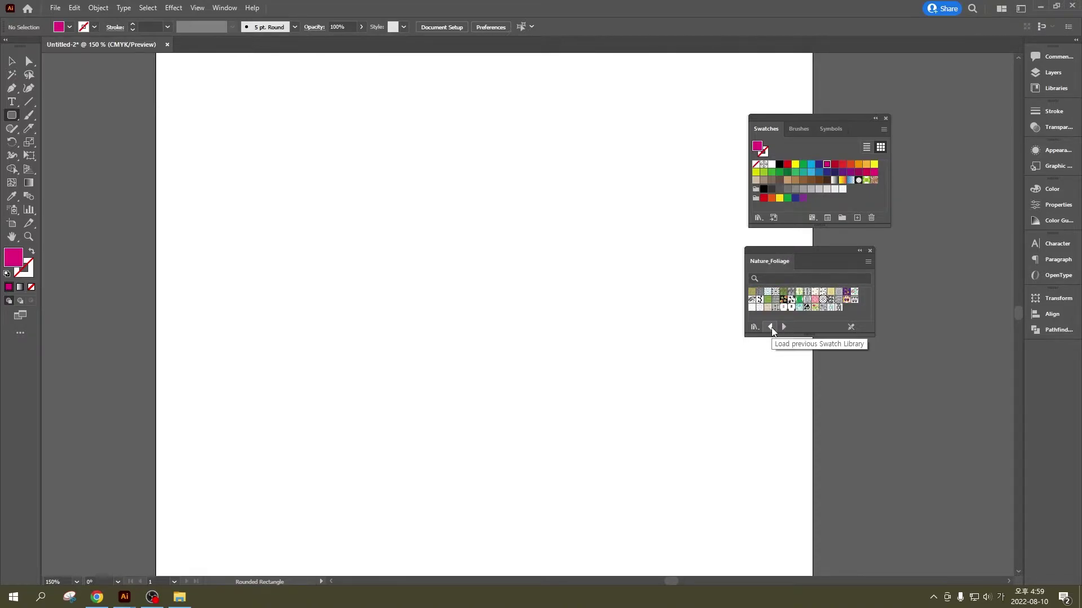
left_click(770, 327)
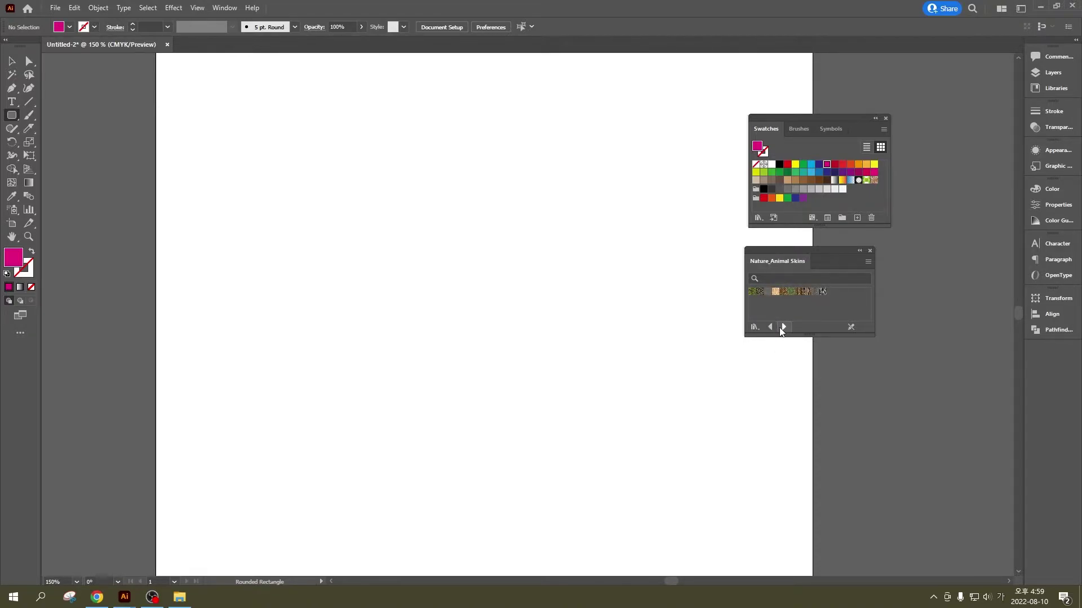
left_click(783, 327)
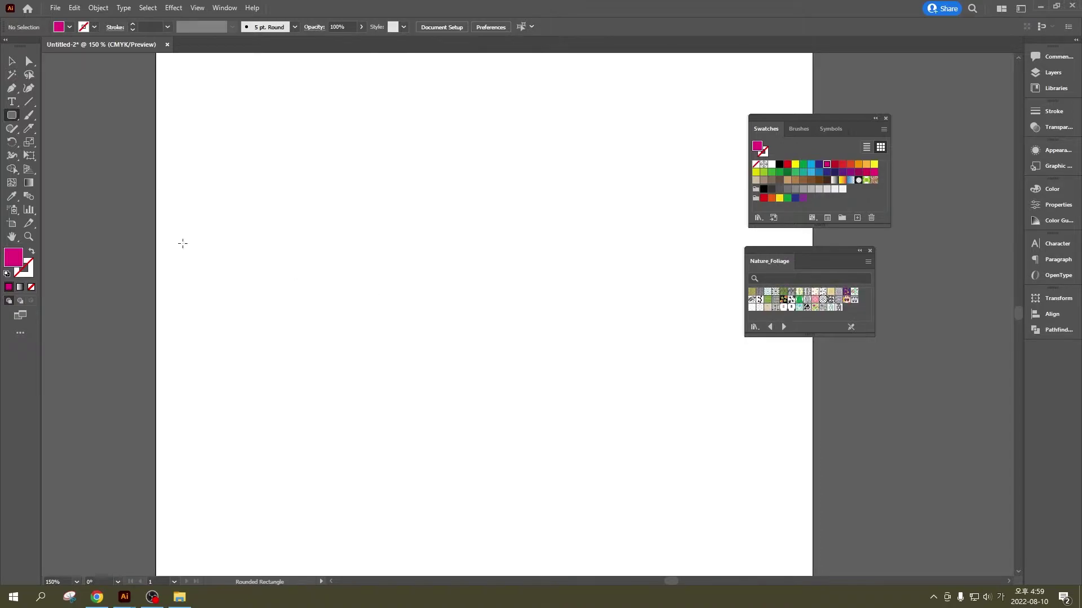
left_click(11, 61)
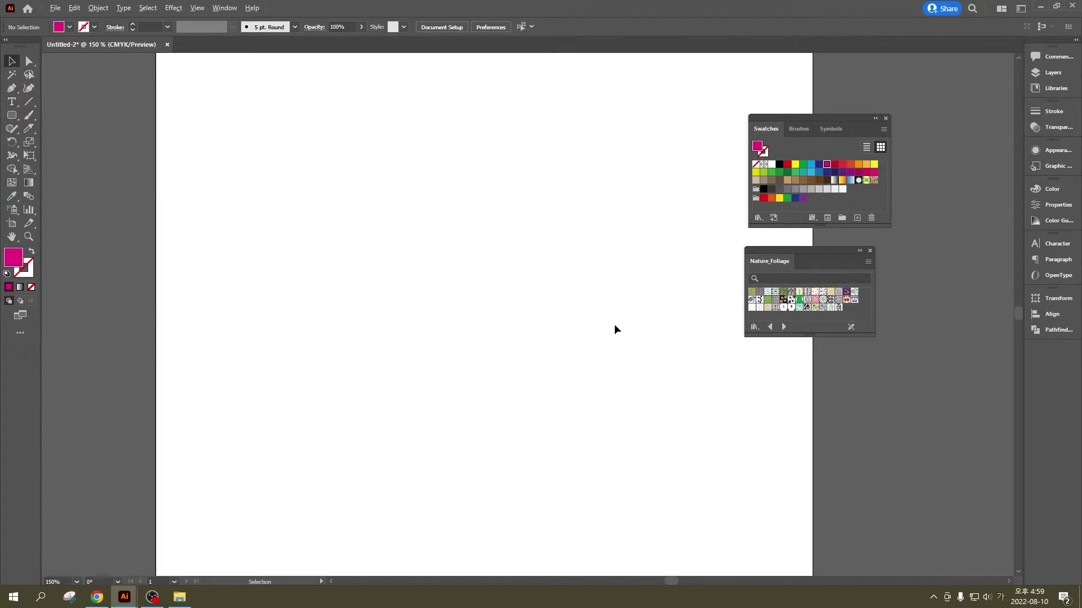
Move the 머냐 lettering onto the artboard and place a copy to its left
key("ctrl+minus")
key("ctrl+minus")
key("ctrl+minus")
left_click(214, 353)
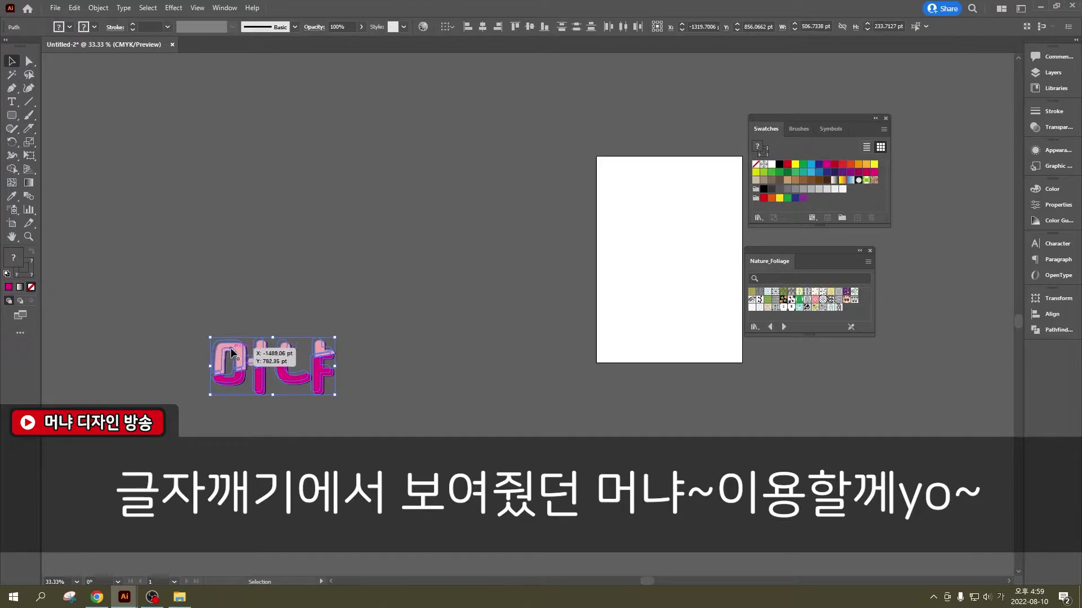
left_click_drag(212, 351, 608, 238)
key("ctrl+plus")
key("ctrl+plus")
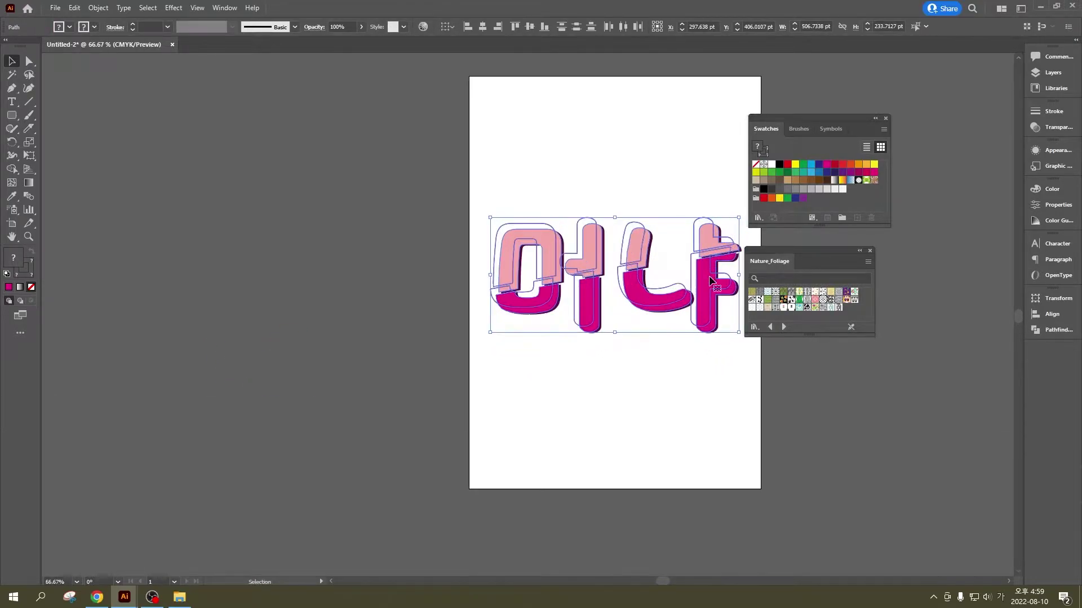
left_click_drag(727, 247, 253, 248)
key("ctrl+plus")
key("ctrl+plus")
key("ctrl+plus")
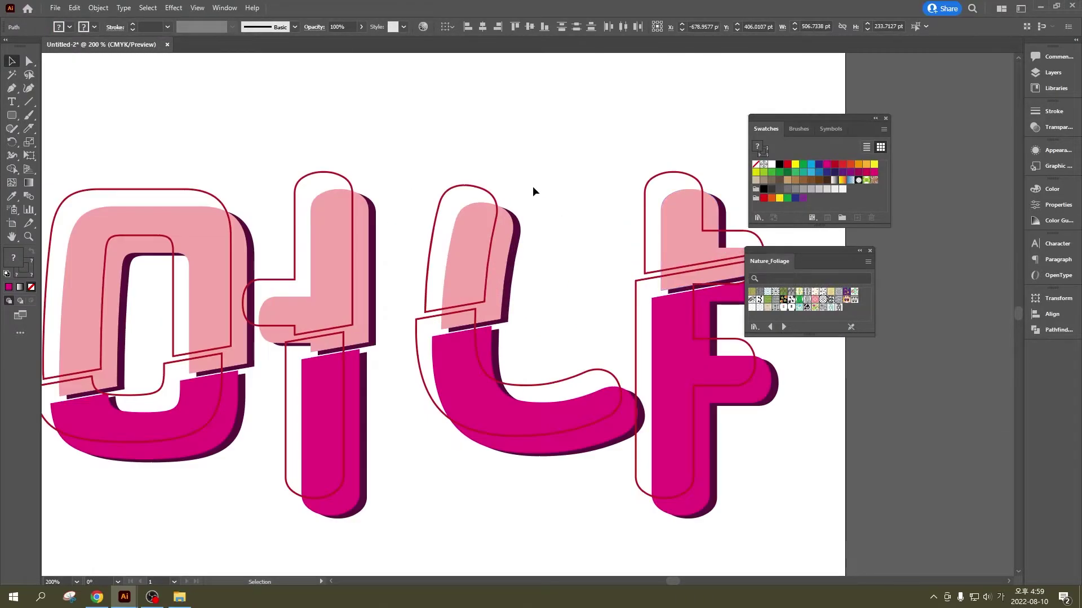
key("ctrl+minus")
key("ctrl+minus")
Select all the red letter outline paths at once with the Magic Wand
key("ctrl+shift+a")
left_click(471, 194)
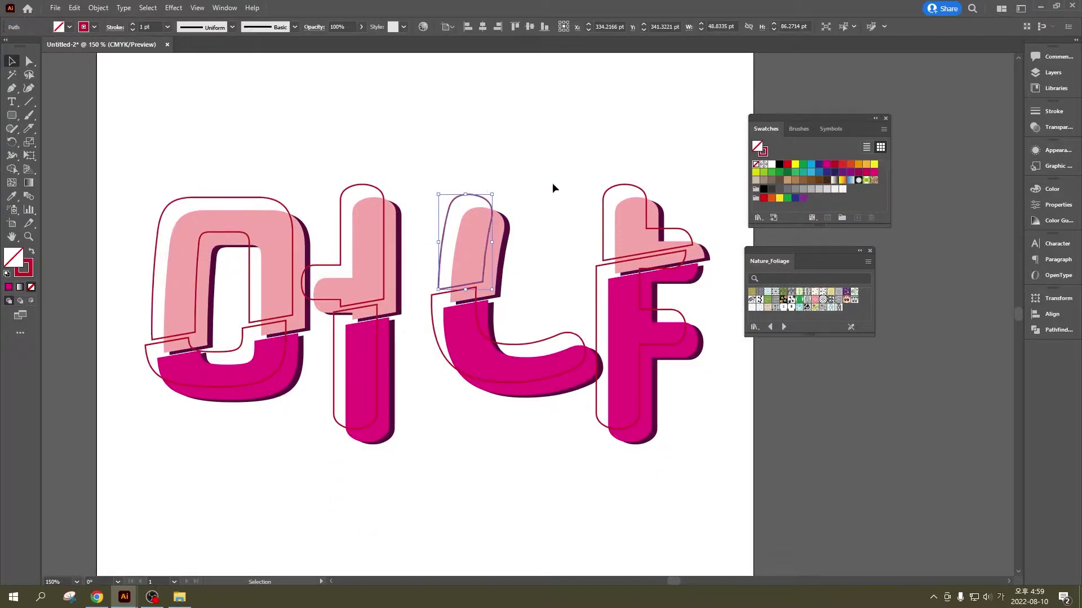
left_click(249, 127)
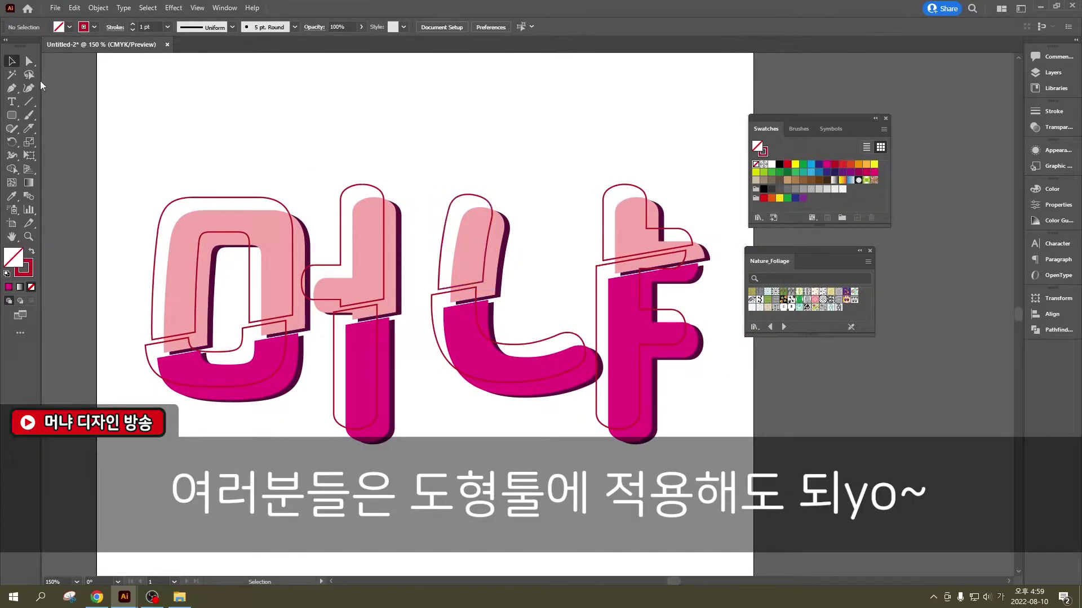
left_click(11, 74)
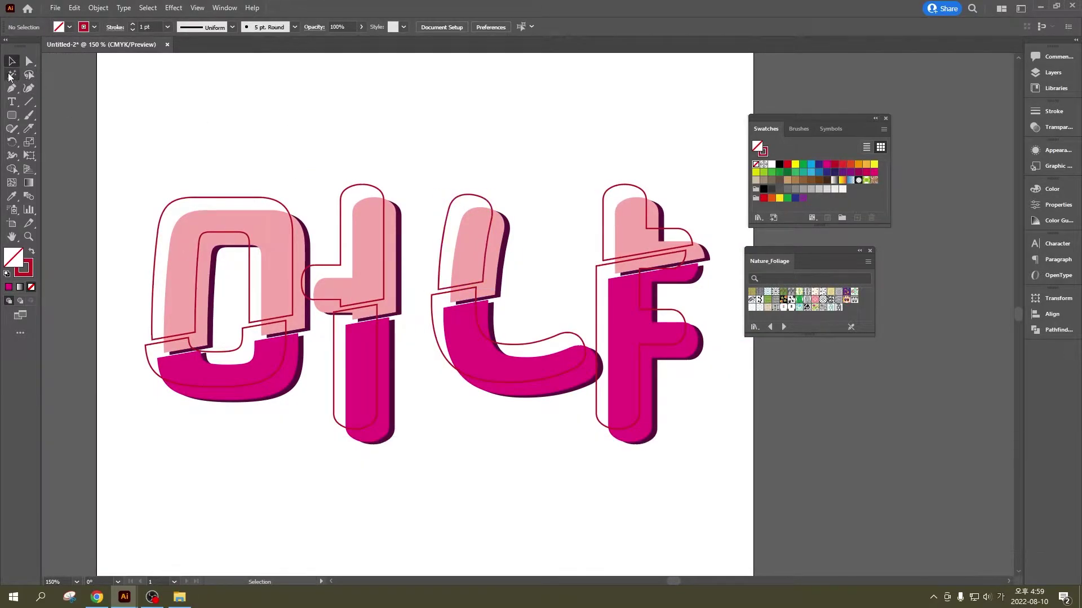
left_click(245, 197)
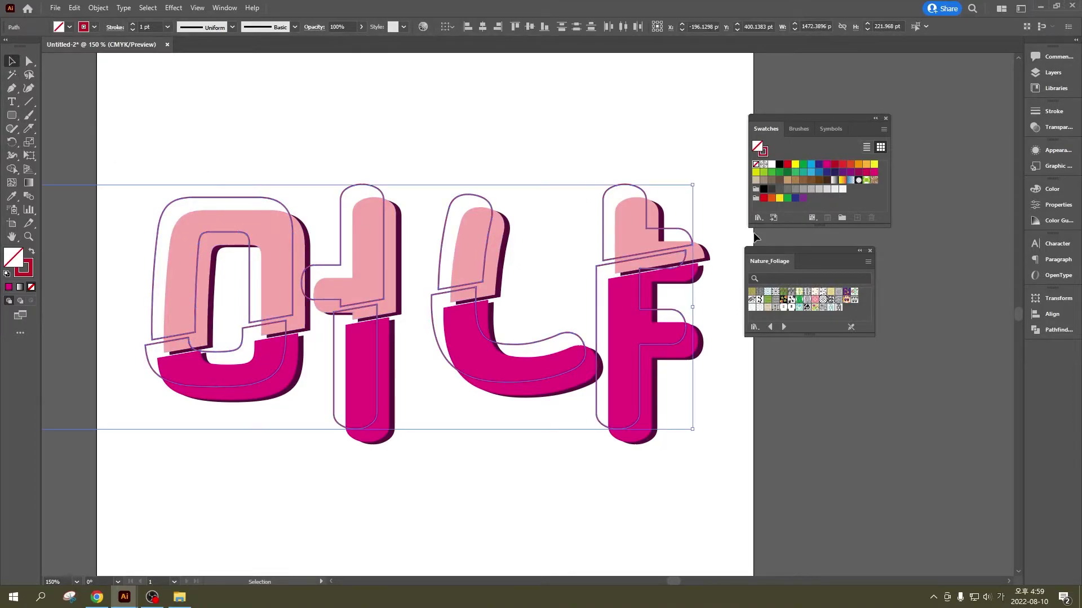
left_click(196, 215)
left_click(11, 61)
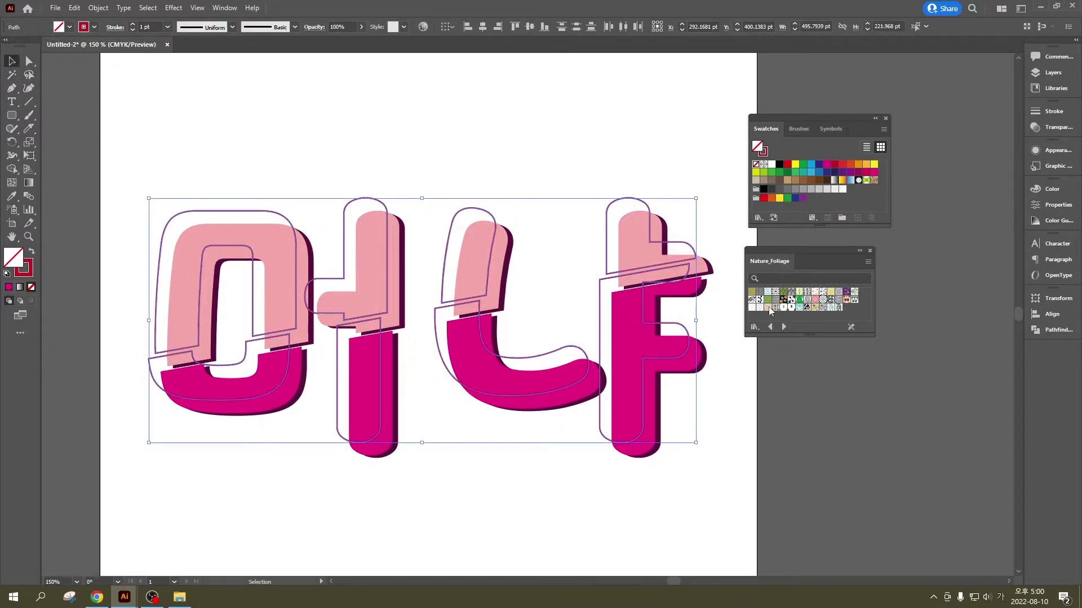
Try several Basic Graphics_Dots patterns on the outlines, settling on 6 dpi 30%
left_click(773, 326)
left_click(773, 326)
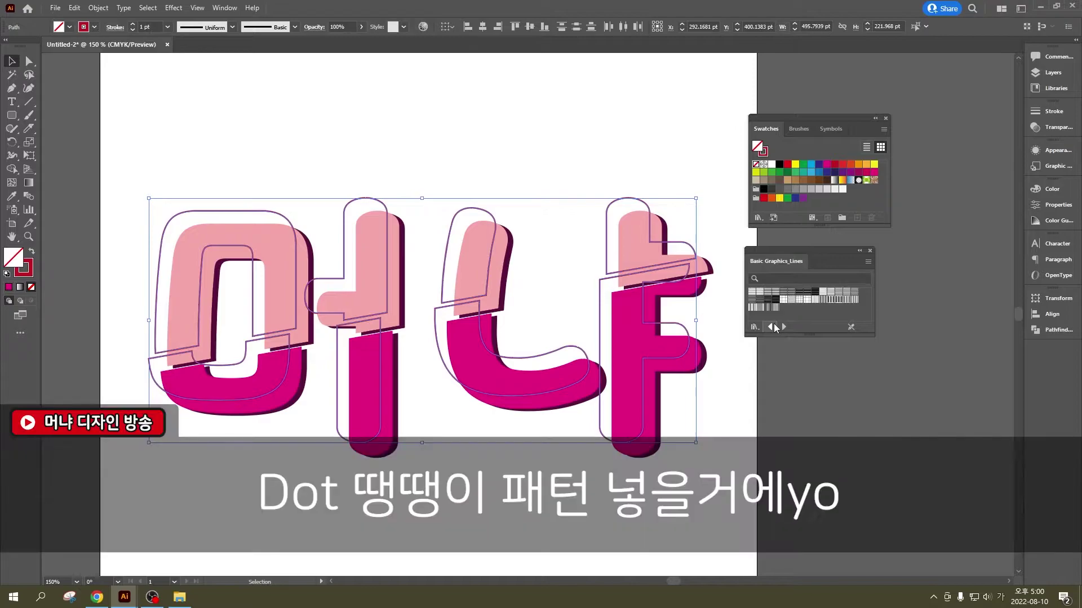
left_click(751, 292)
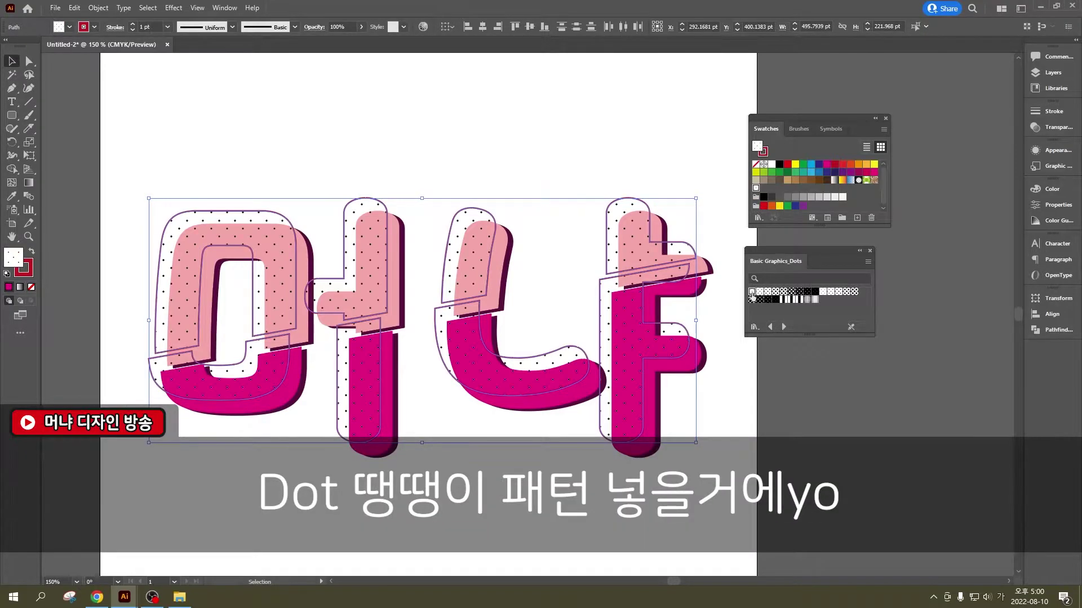
left_click(846, 292)
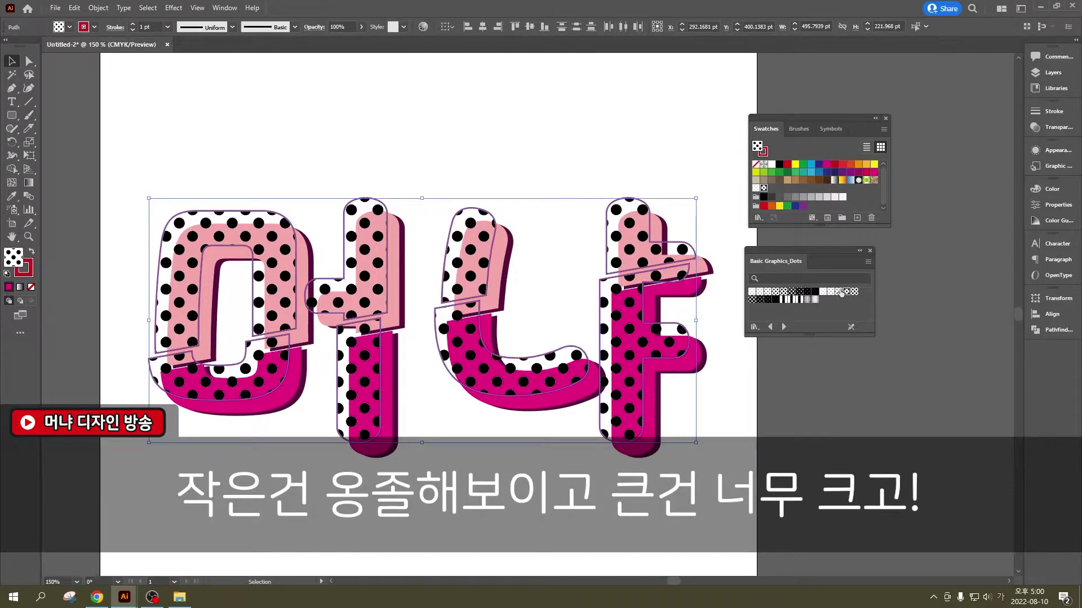
left_click(839, 291)
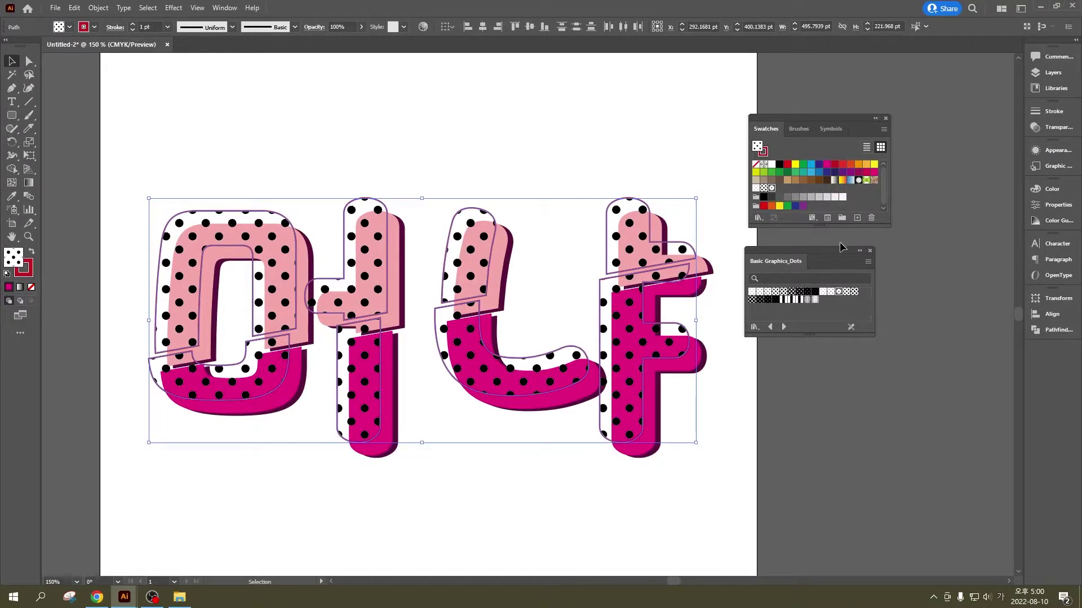
left_click_drag(835, 257, 882, 262)
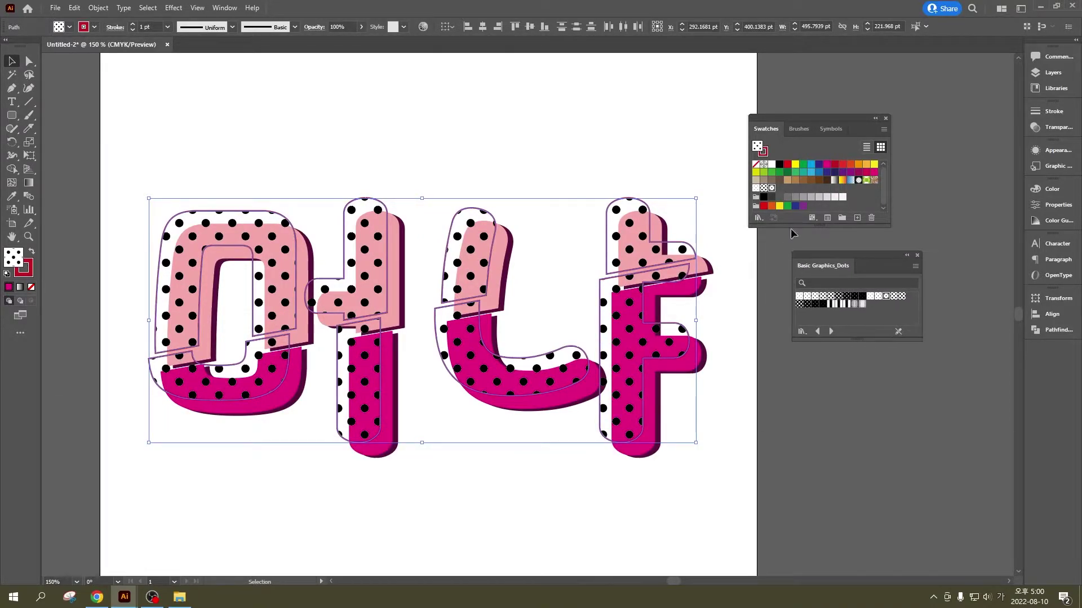
left_click(773, 190)
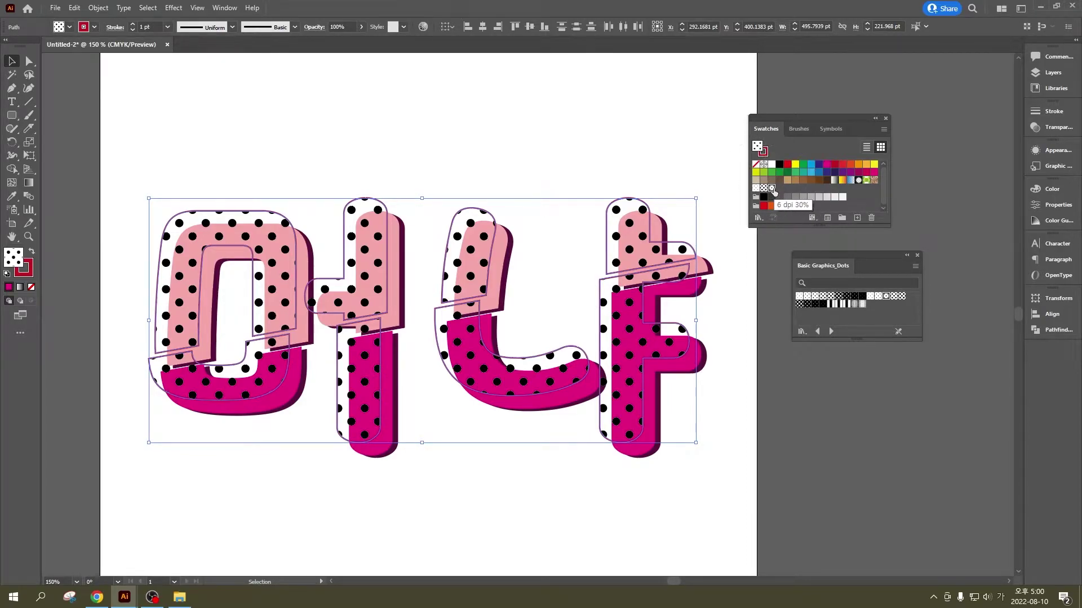
Edit the 6 dpi 30% pattern so its tile dots are white, and save the edit
double_click(773, 189)
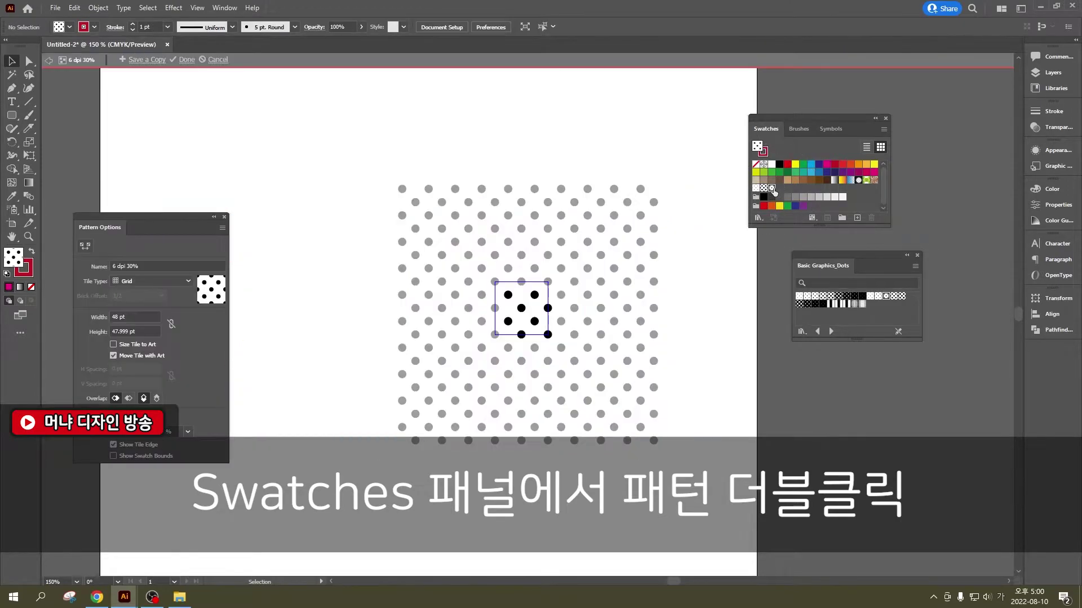
left_click_drag(533, 288, 676, 442)
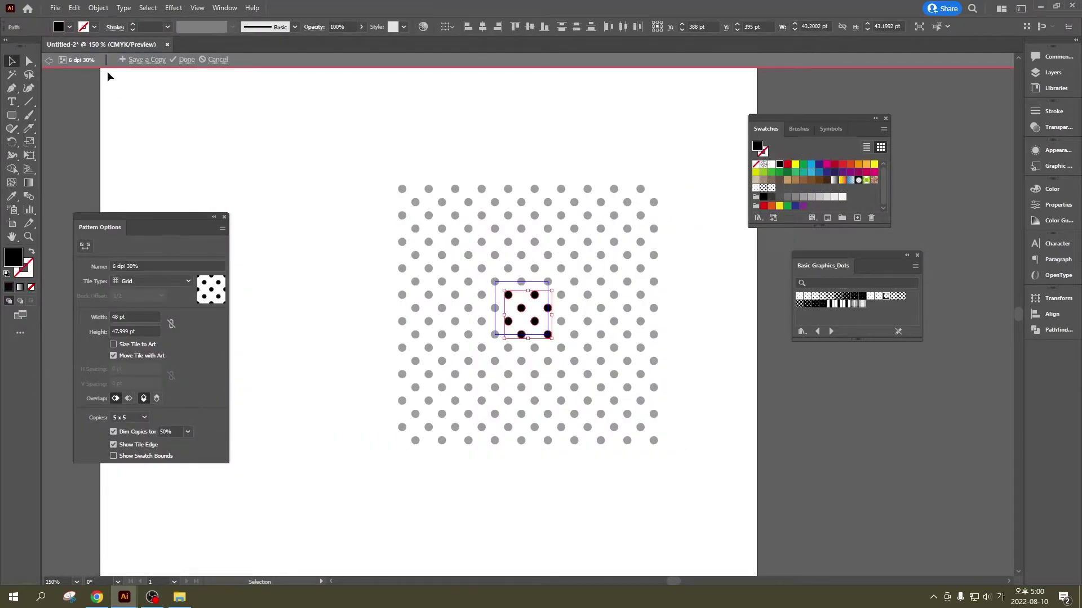
left_click(70, 26)
left_click(26, 50)
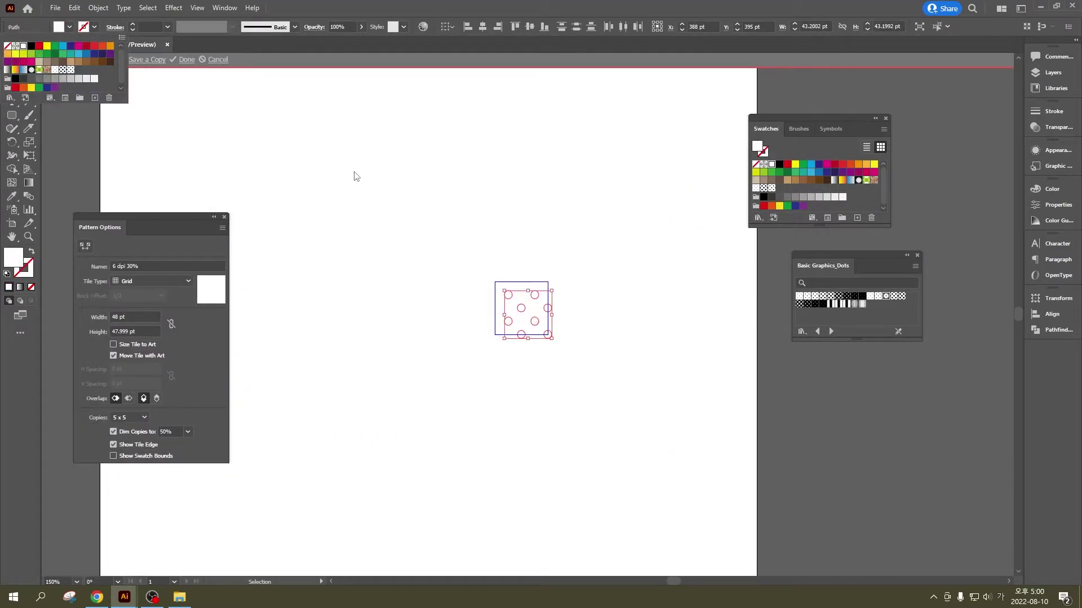
left_click(433, 187)
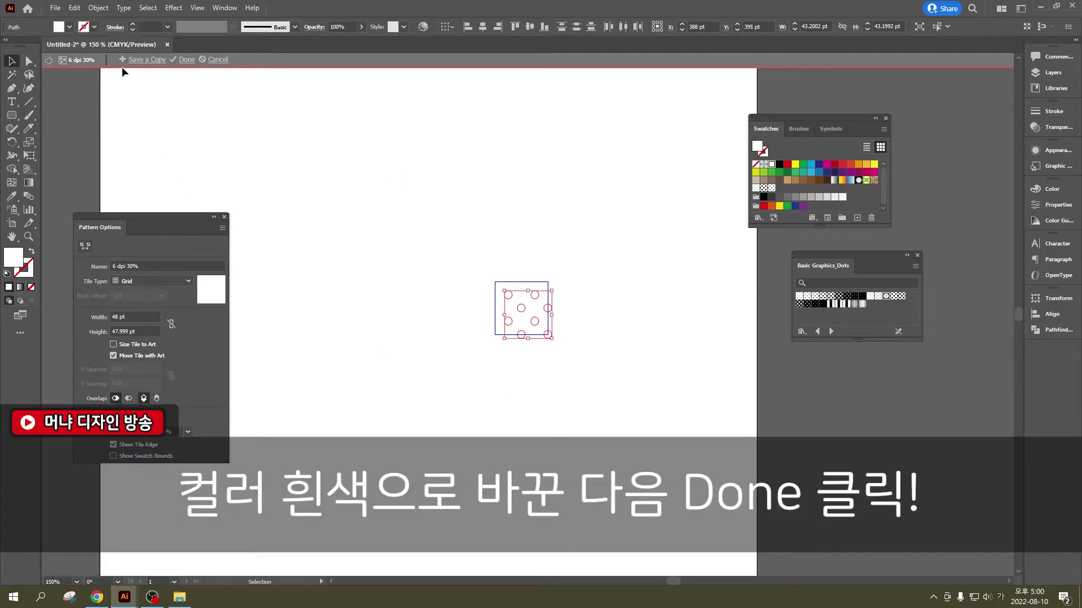
left_click(187, 60)
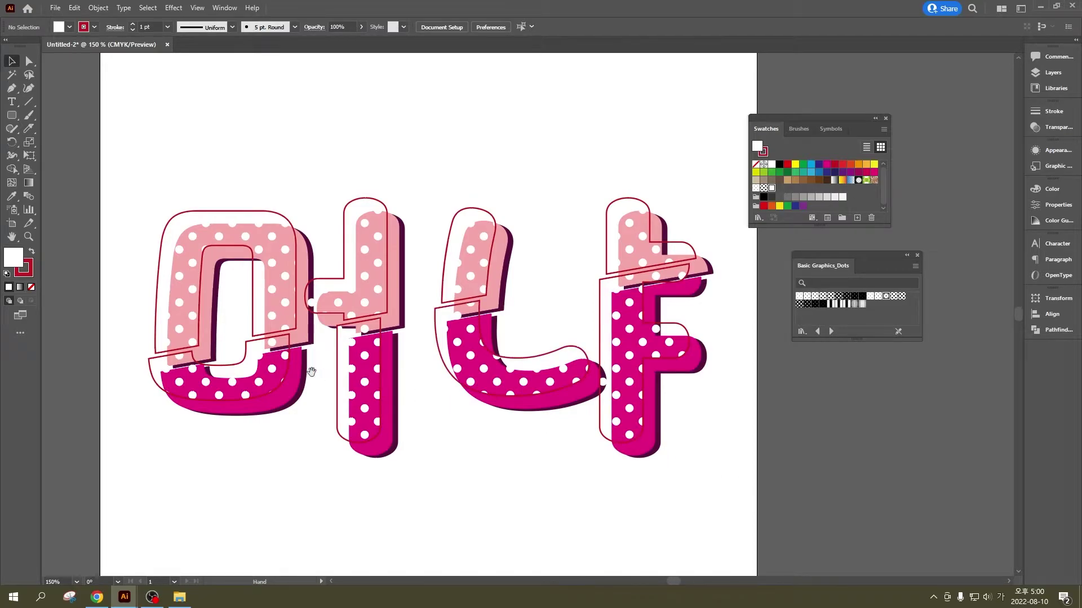
Shift the dot pattern inside the ㅁ shape using the Direct Selection tool
left_click_drag(236, 69, 268, 75)
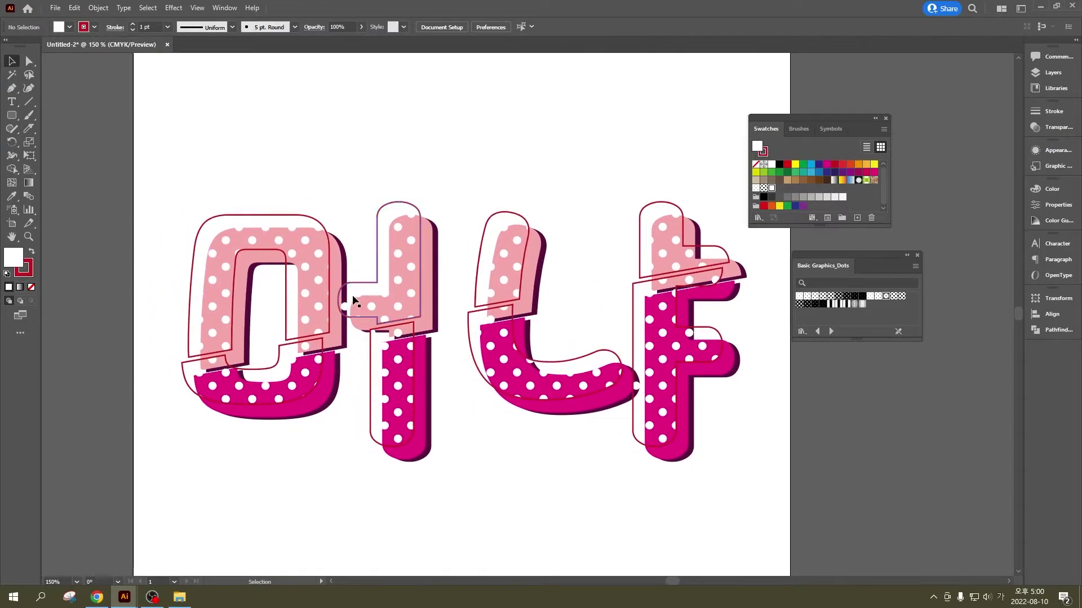
left_click(29, 62)
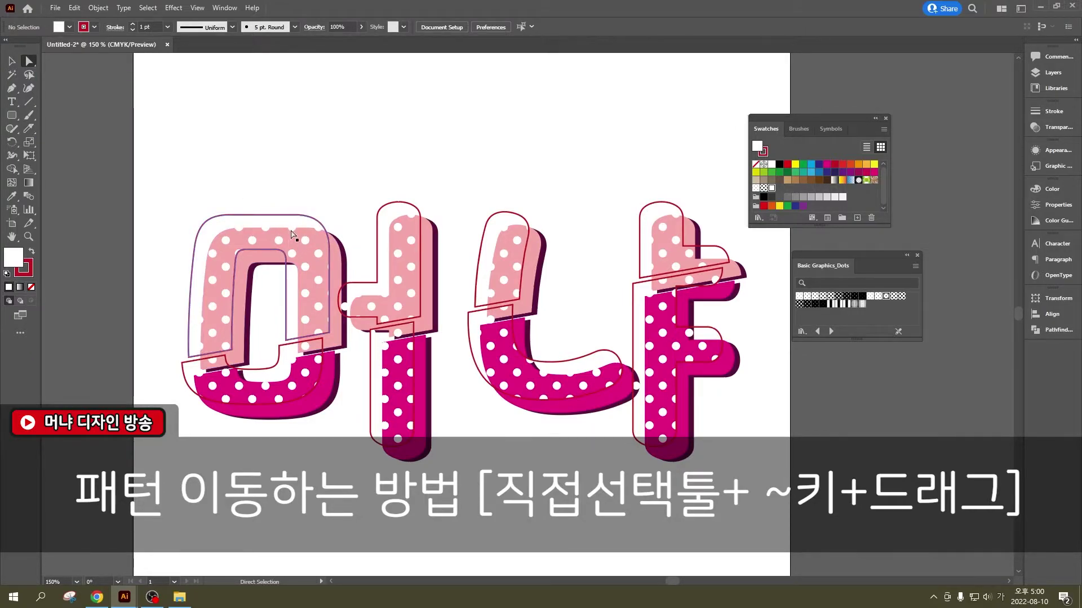
left_click_drag(304, 251, 297, 246)
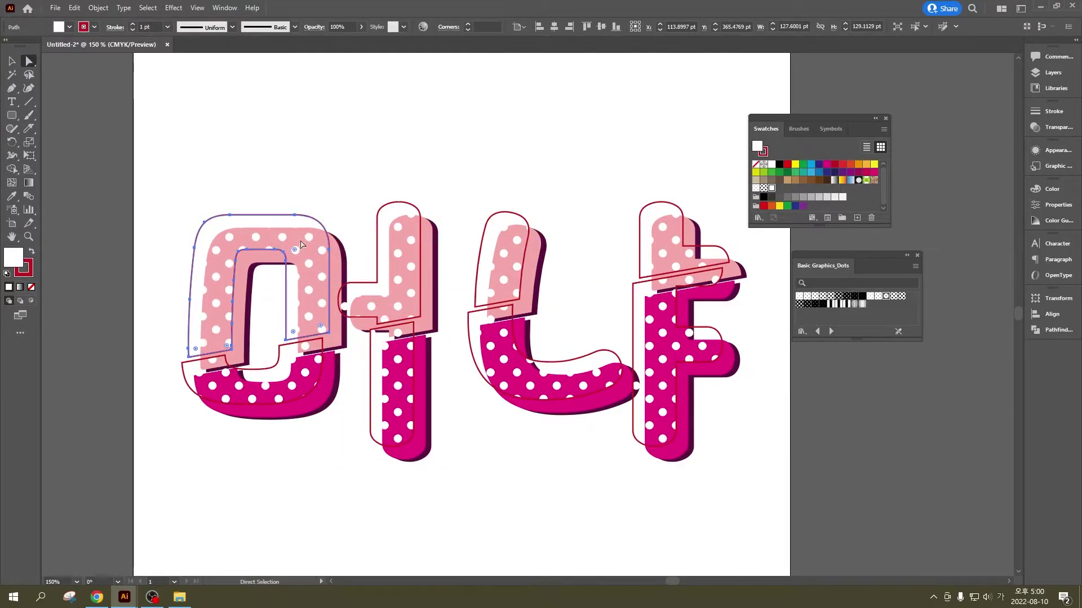
left_click_drag(297, 246, 314, 267)
Select all the pattern-filled letter outlines together with the Magic Wand
left_click(13, 62)
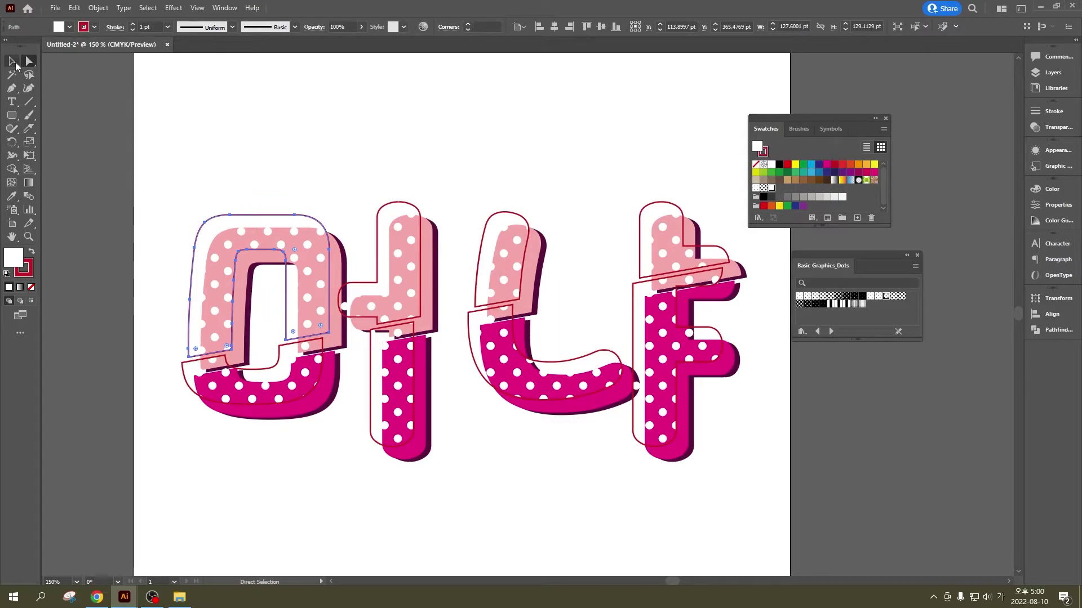
left_click(12, 74)
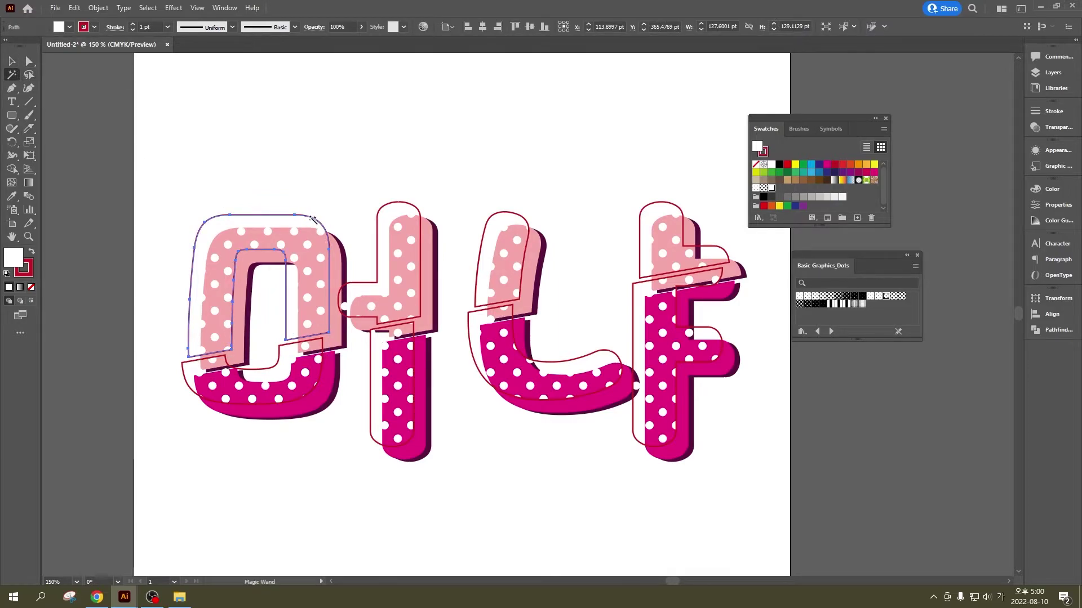
left_click(312, 216)
left_click(12, 61)
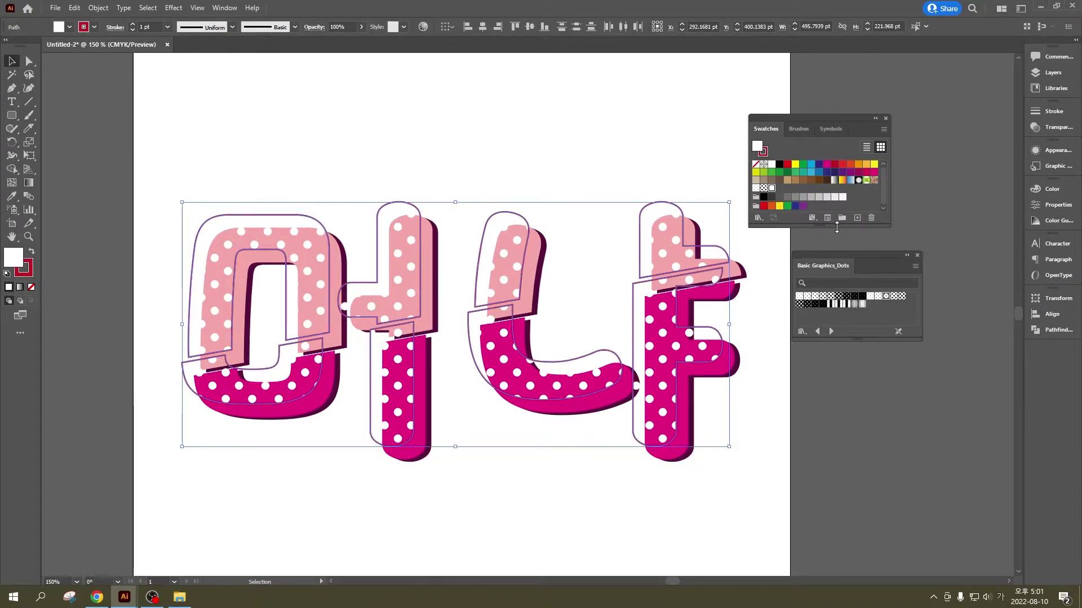
Browse the Scale and Rotate tool flyouts, trying Rotate before settling on the Scale tool
right_click(29, 142)
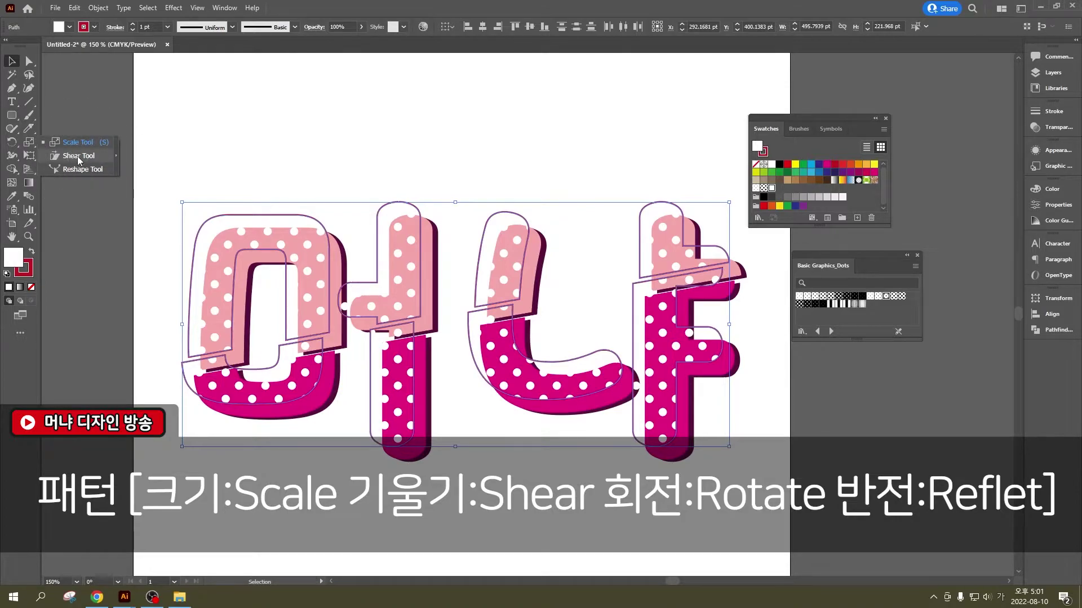
left_click(12, 143)
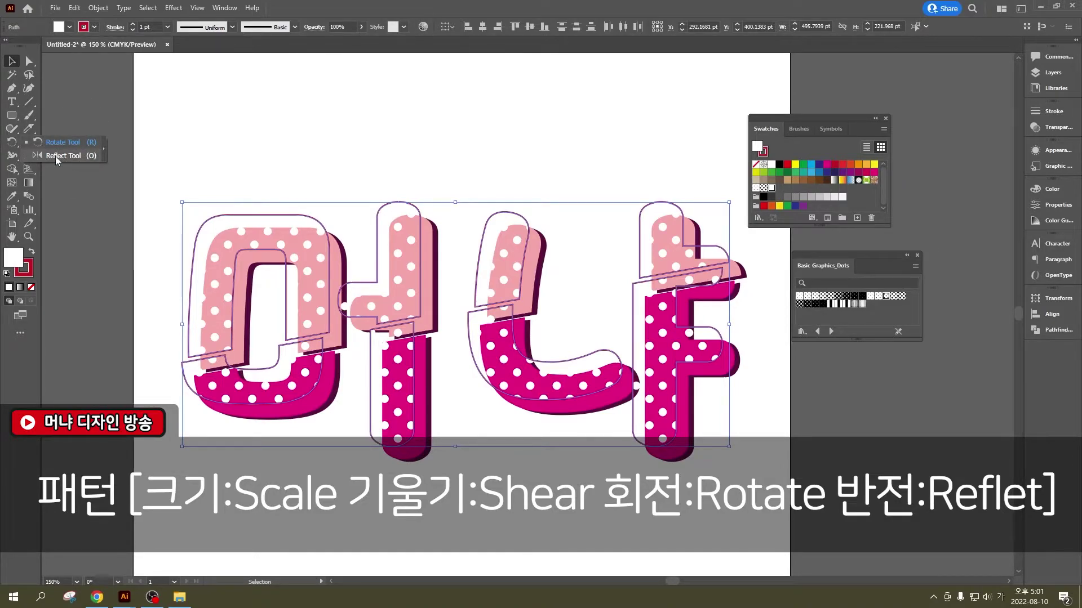
left_click(39, 142)
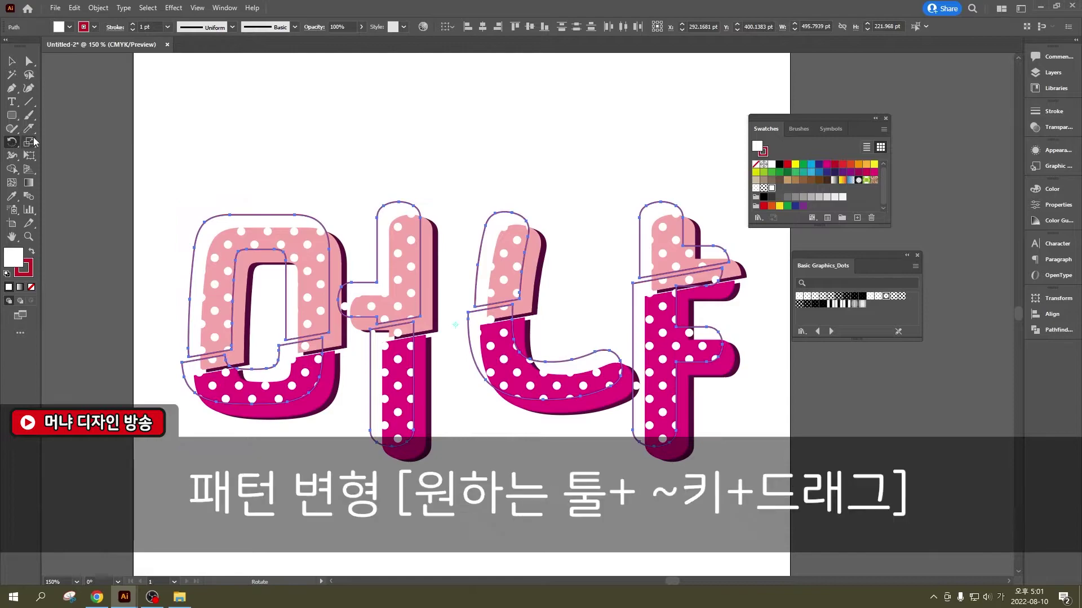
left_click(30, 141)
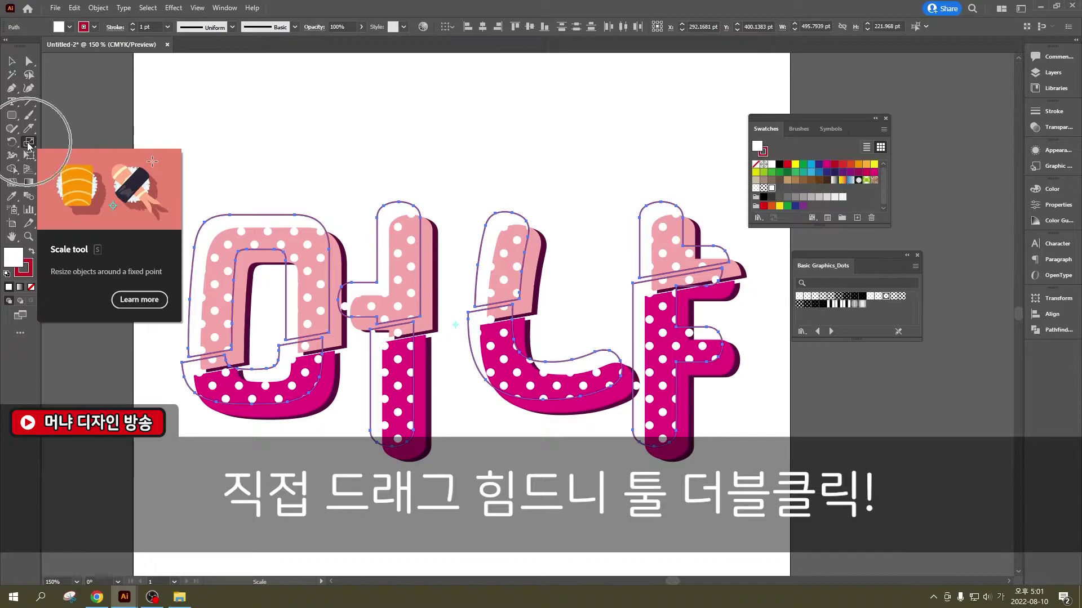
Open the Scale dialog and experiment with uniform values such as 114% with objects included
double_click(28, 145)
left_click_drag(517, 178, 665, 132)
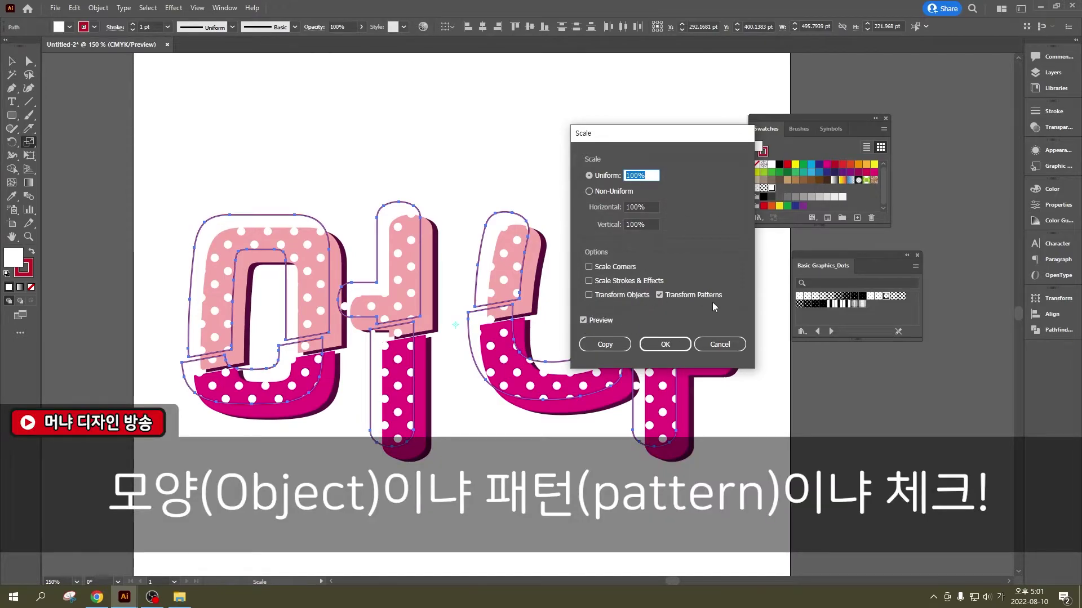
left_click(589, 296)
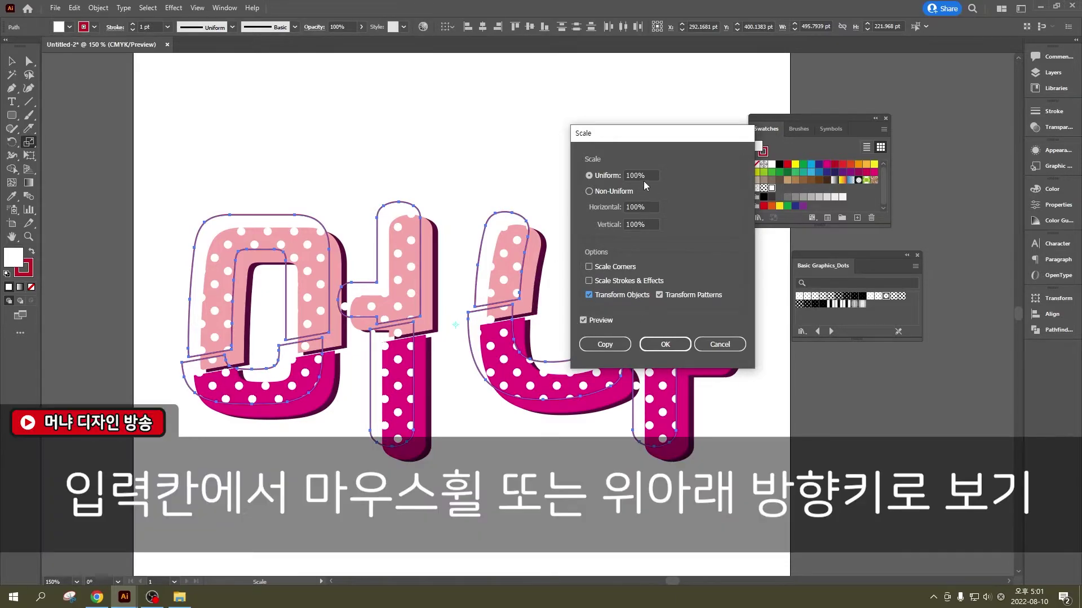
left_click(644, 177)
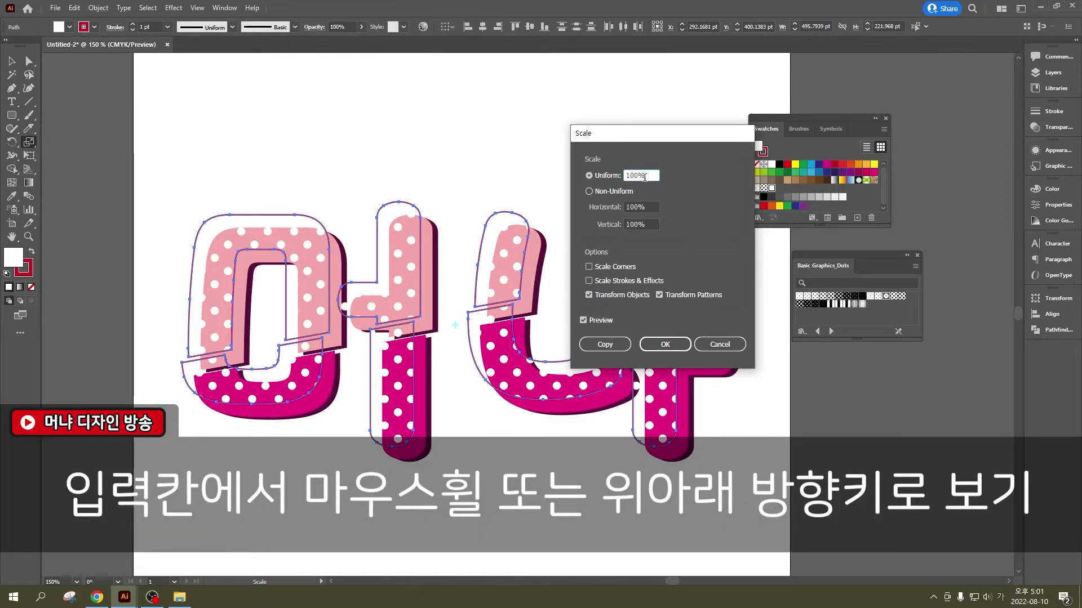
scroll(645, 177, "down", 8)
scroll(647, 175, "down", 8)
scroll(647, 174, "down", 7)
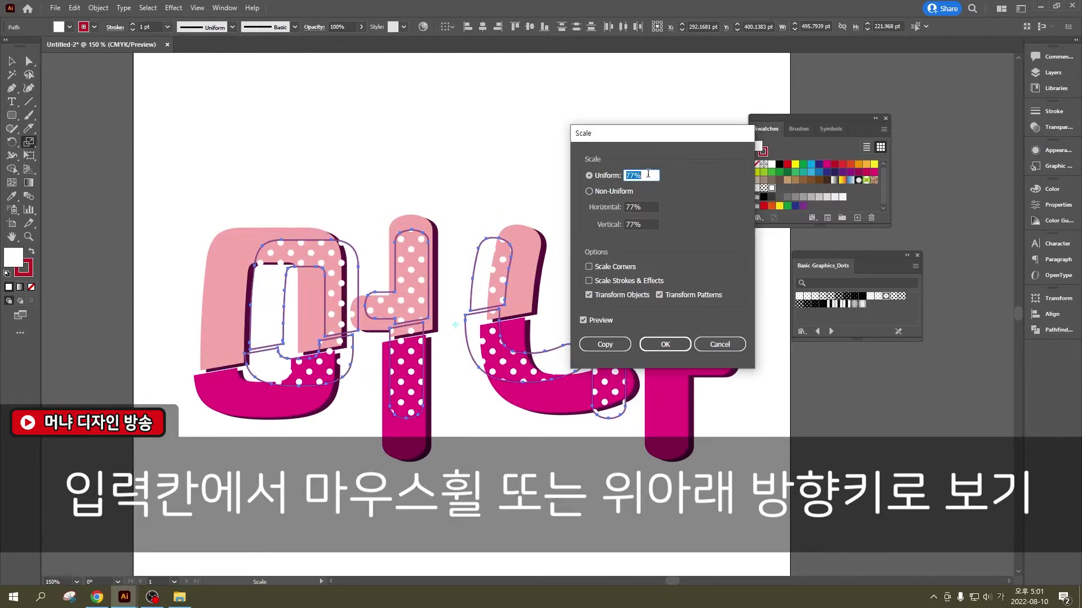
scroll(648, 173, "up", 7)
scroll(648, 173, "up", 6)
key("Up")
key("Up")
key("Up")
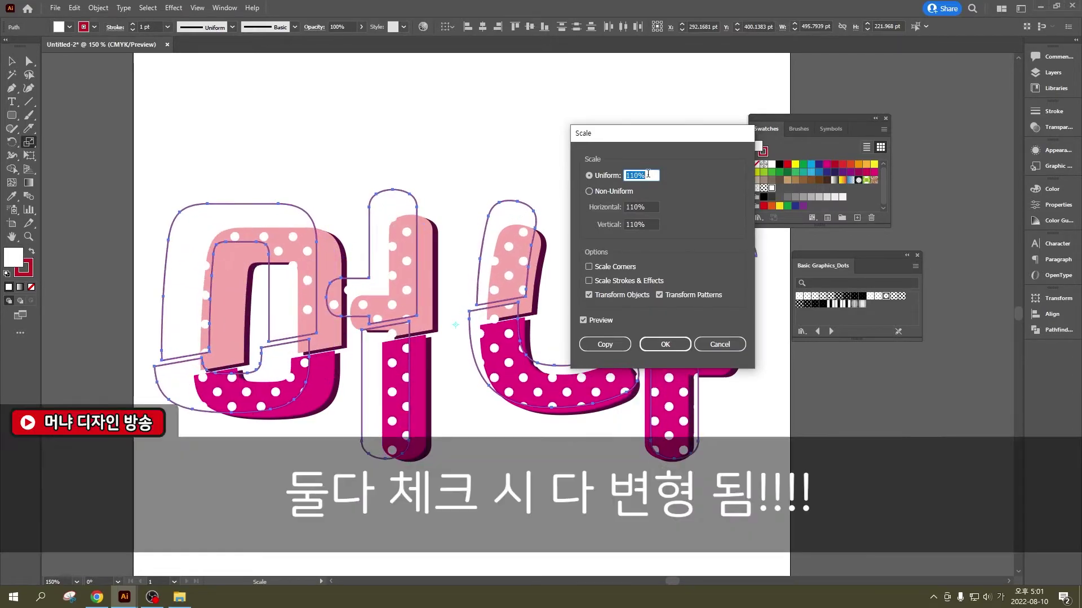
key("Up")
key("Up")
key("Up")
key("Up")
key("Up")
key("Up")
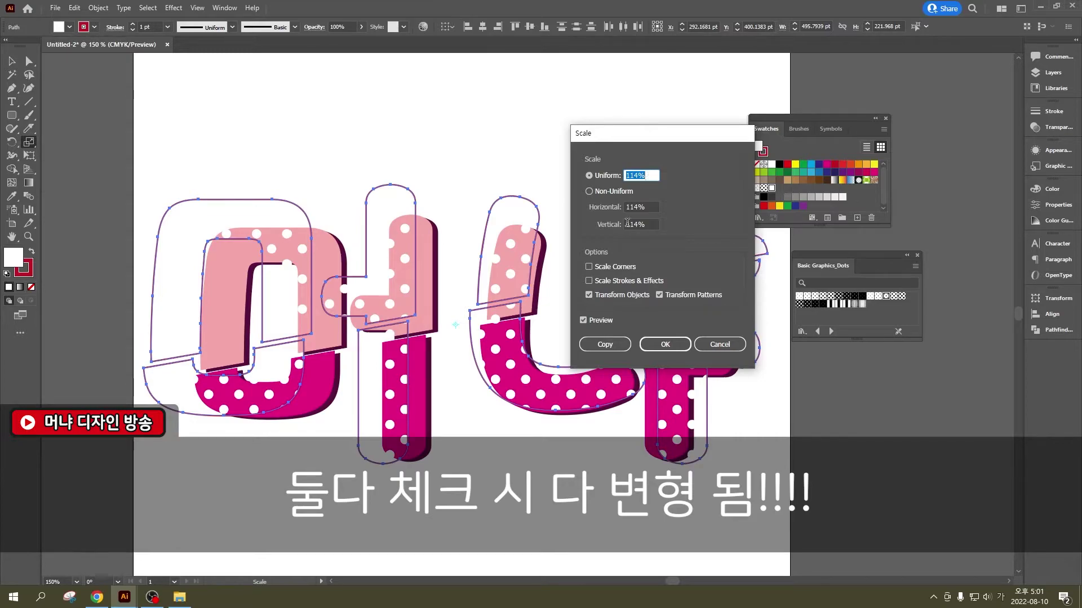
Scale only the patterns to uniform 85%, leaving the letter shapes unscaled
left_click(589, 295)
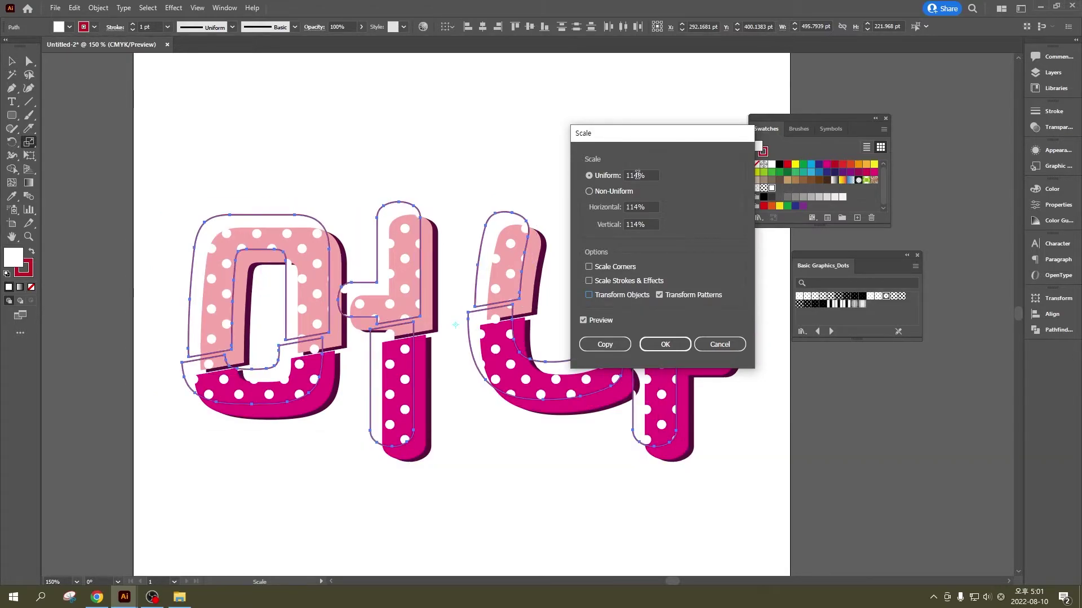
key("Down")
key("Down")
key("Down")
key("Down")
key("Down")
key("Down")
key("Down")
key("Down")
key("Down")
key("Down")
key("Down")
key("Down")
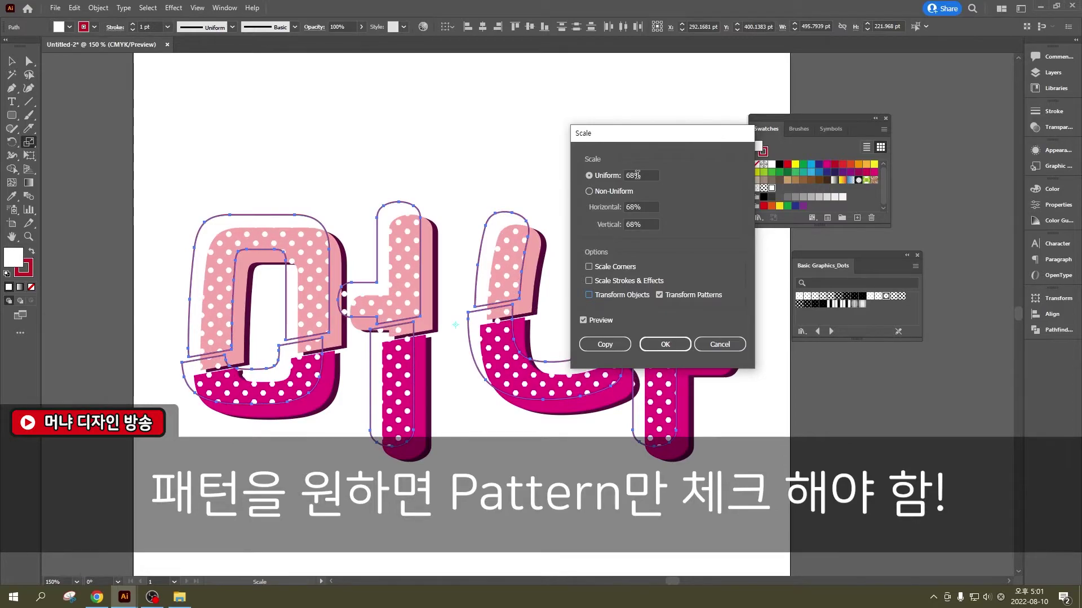
key("Up")
key("Up")
key("Up")
key("Up")
key("Up")
key("Up")
key("Up")
key("Up")
key("Up")
key("Up")
key("Up")
key("Up")
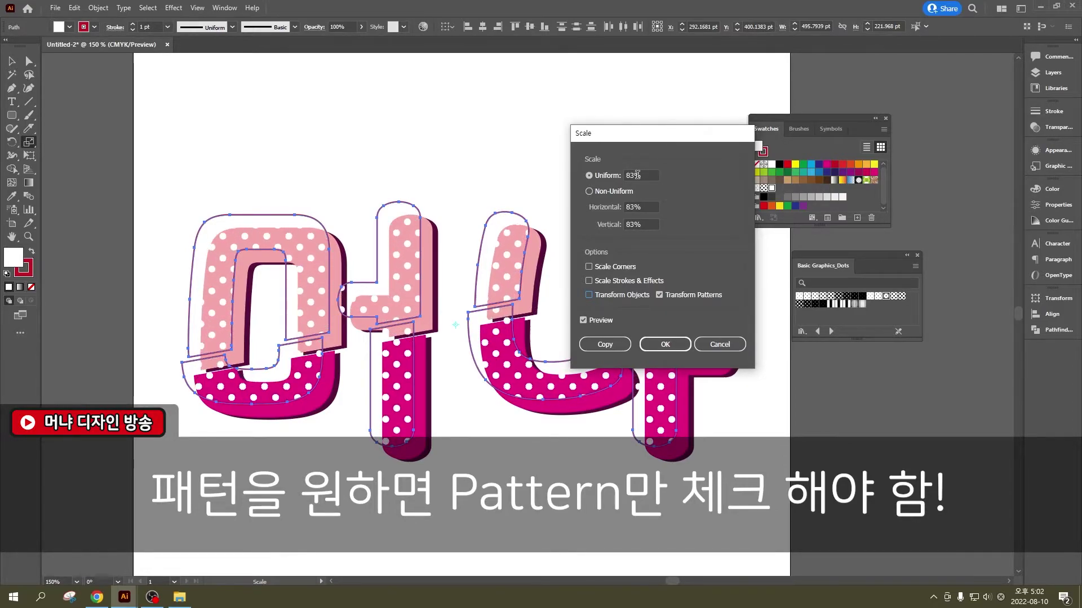
key("Up")
key("Up")
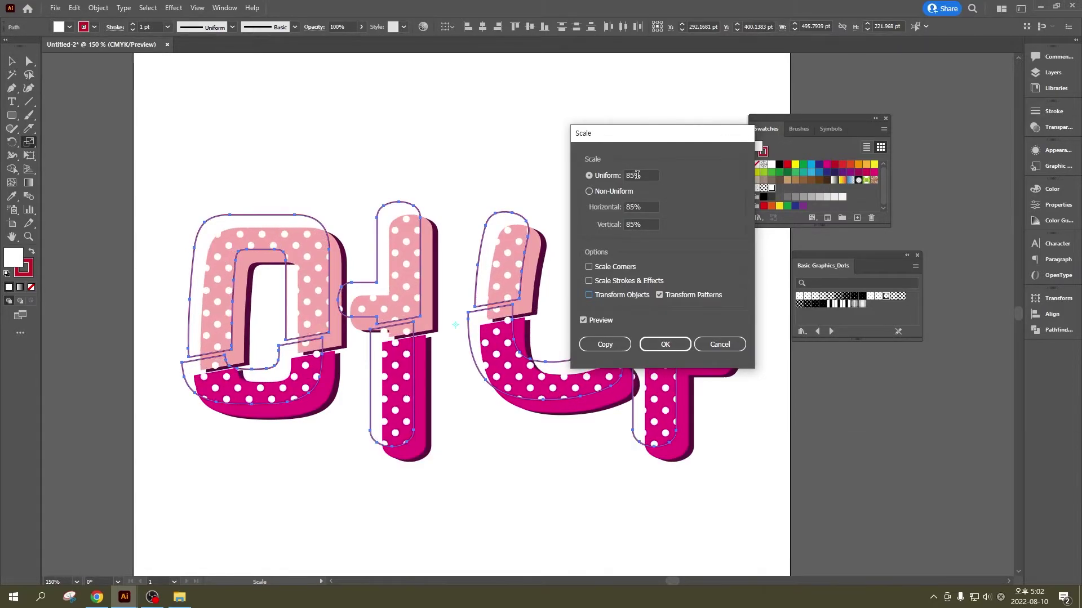
left_click(658, 345)
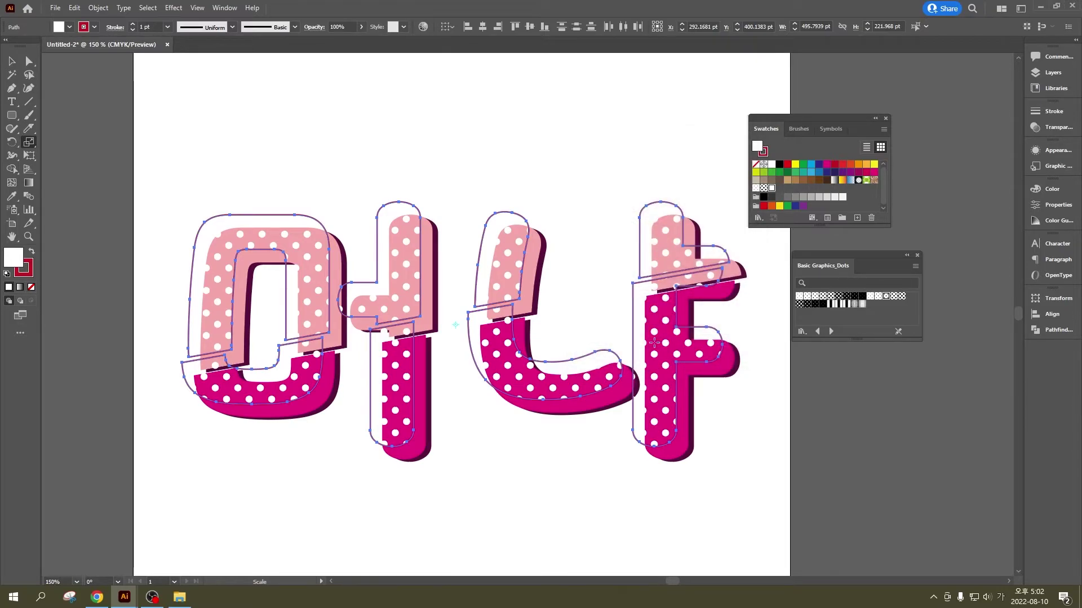
Rotate only the pattern inside the letters by 62° in the Rotate dialog
double_click(12, 142)
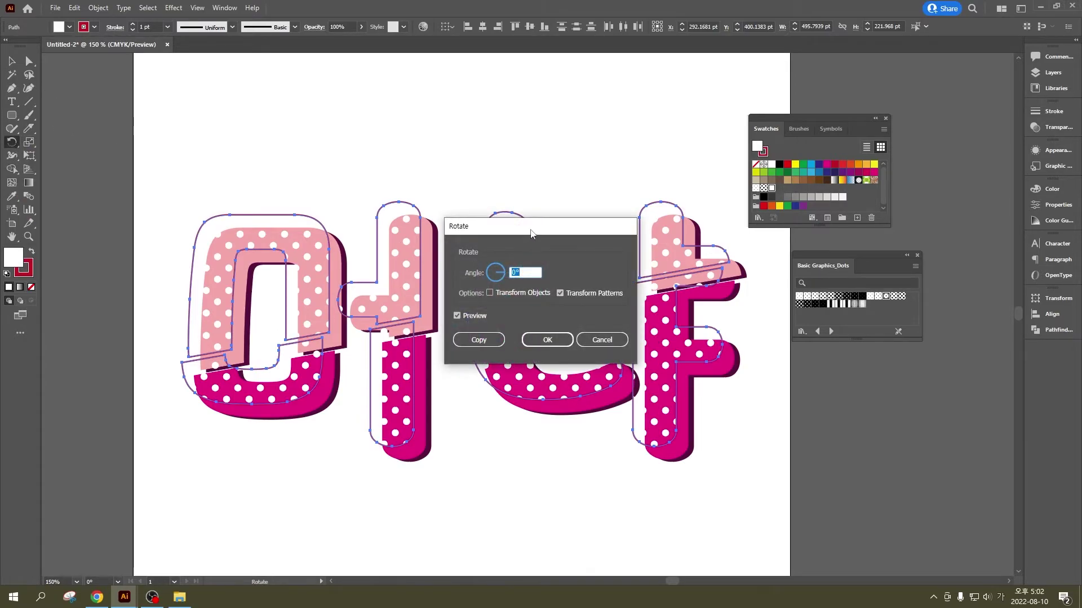
mouse_move(530, 233)
left_mouse_down()
mouse_move(682, 104)
mouse_move(629, 87)
left_mouse_up()
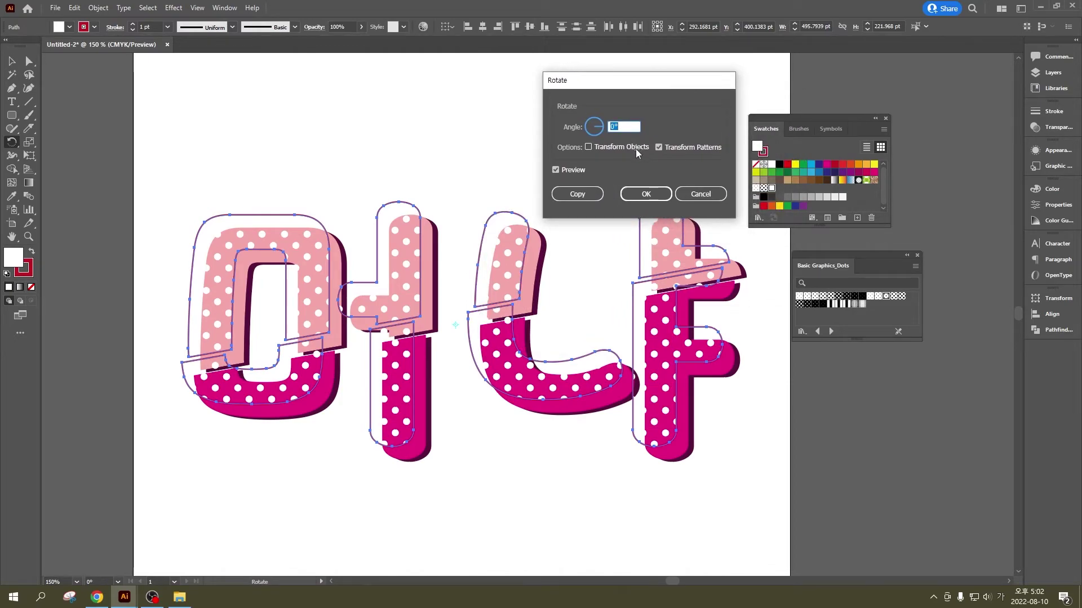
left_click(626, 126)
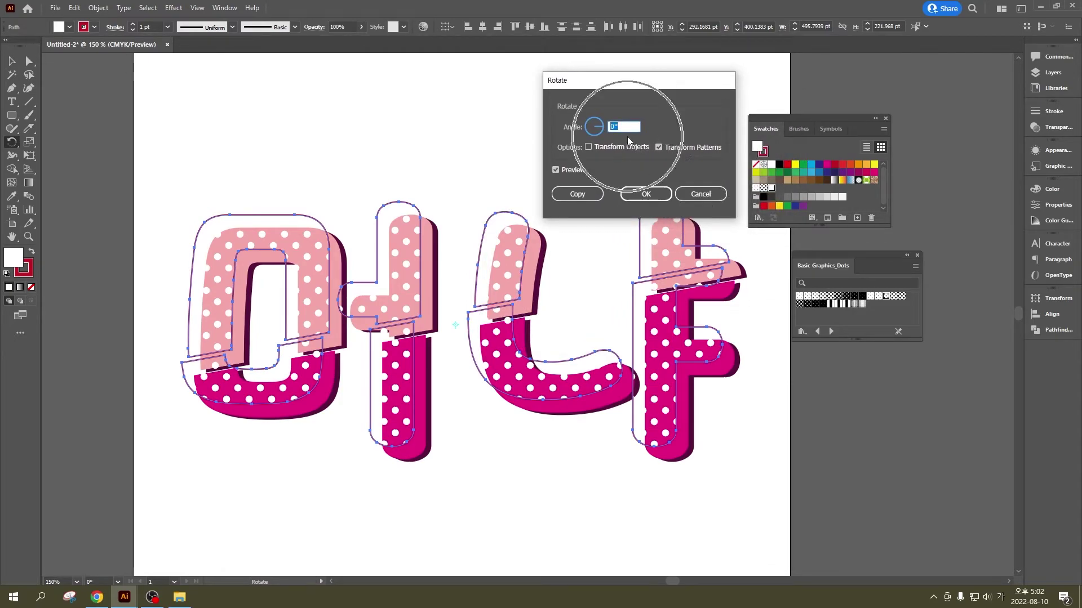
type("12")
scroll(627, 125, "up", 11)
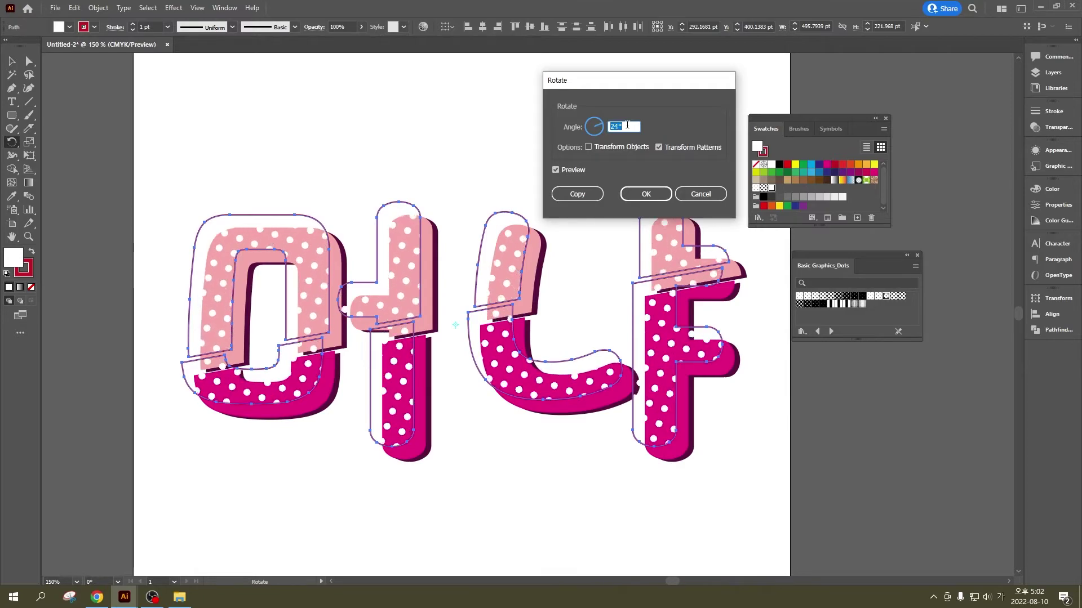
scroll(627, 124, "up", 11)
scroll(627, 125, "up", 11)
scroll(627, 124, "up", 10)
scroll(628, 124, "up", 4)
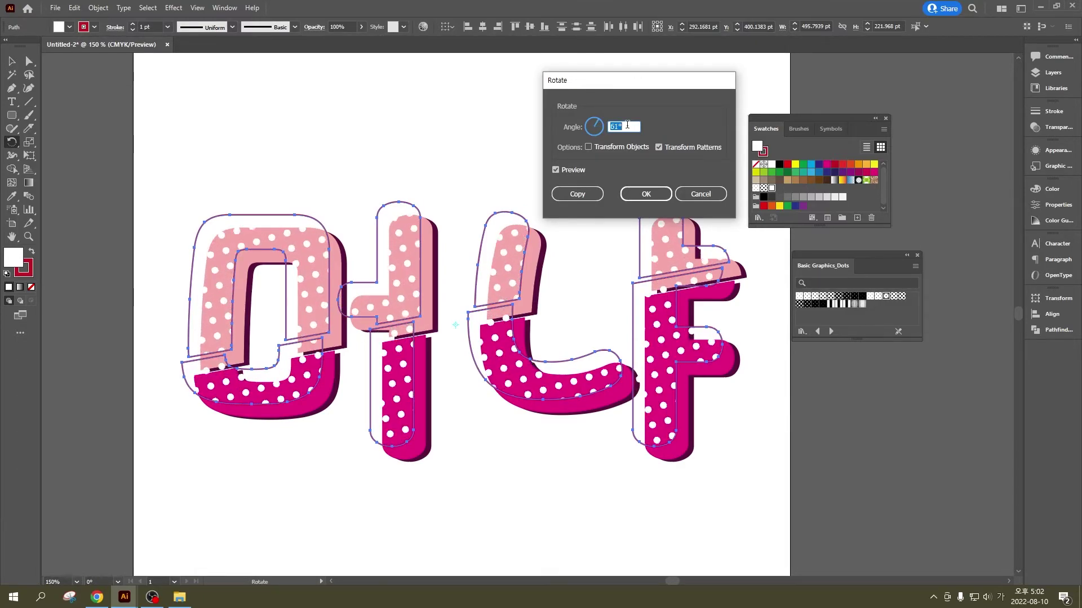
scroll(627, 125, "up", 3)
left_click(645, 194)
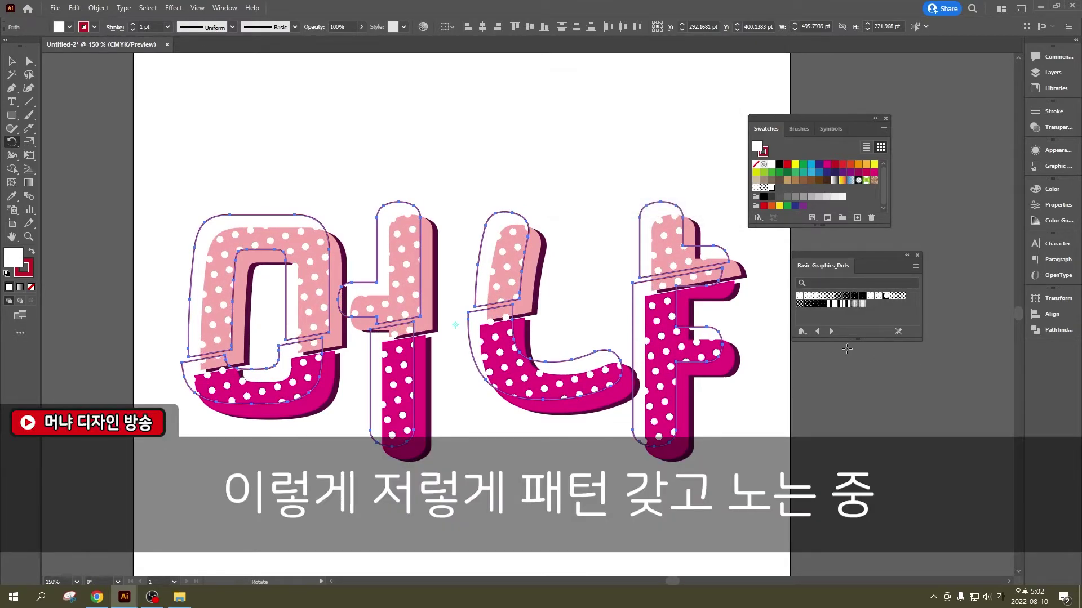
Fill the letters with a thicker diagonal stripe pattern from Basic Graphics_Lines
left_click(831, 332)
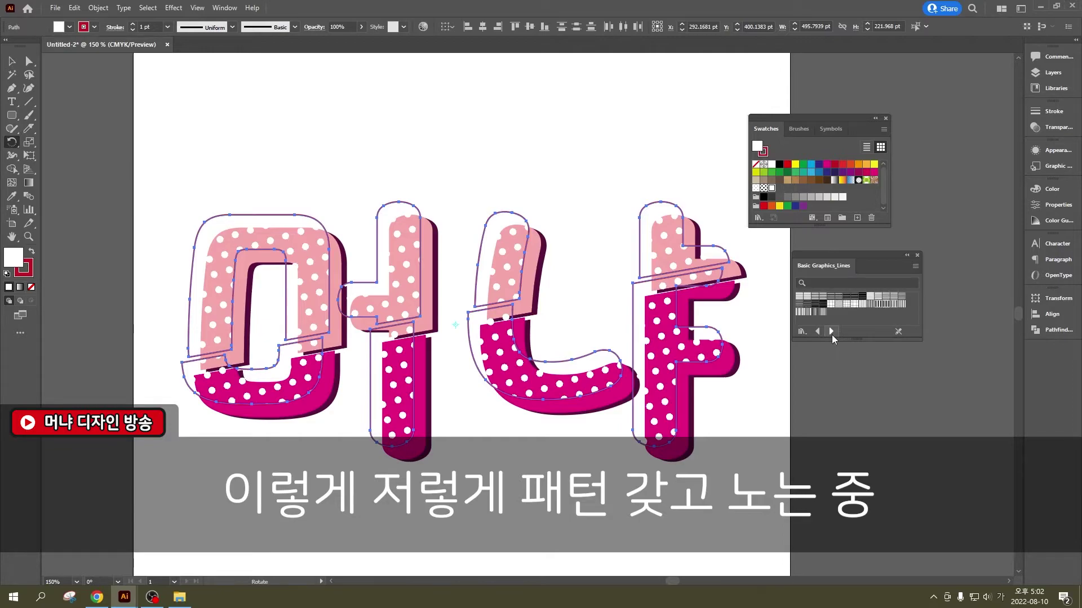
left_click(816, 296)
left_click(823, 297)
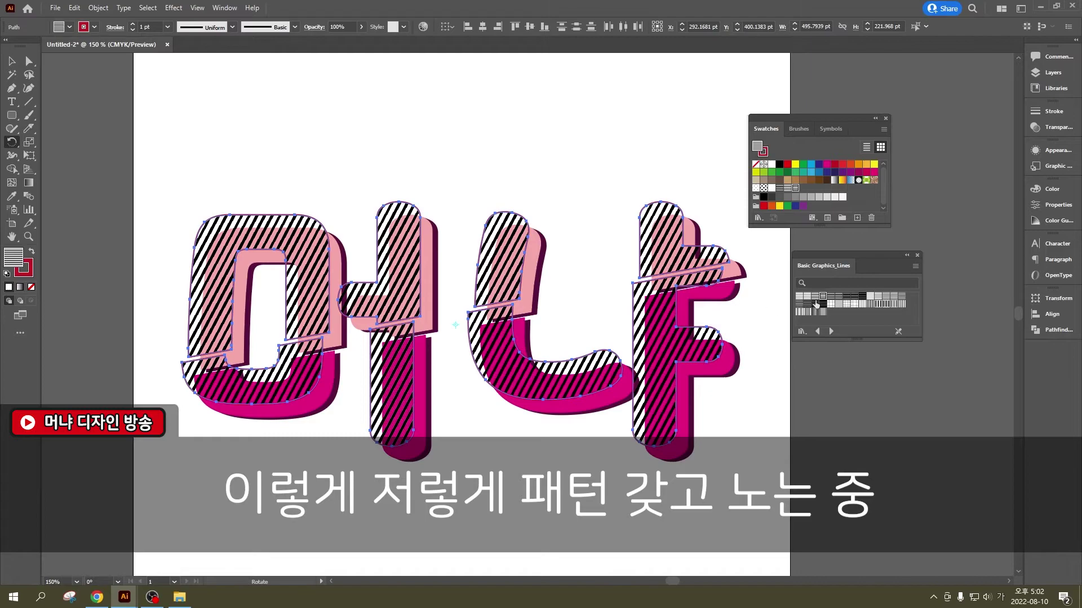
Recolour the line pattern swatch's stripes to pale pink FFE1FE and update the pattern
double_click(796, 188)
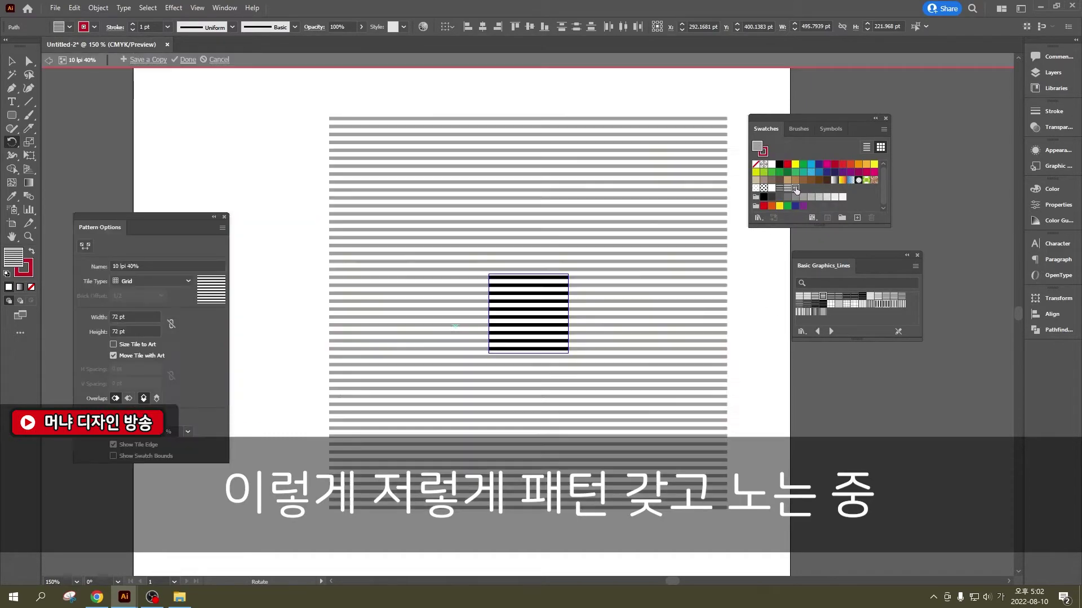
left_click(11, 60)
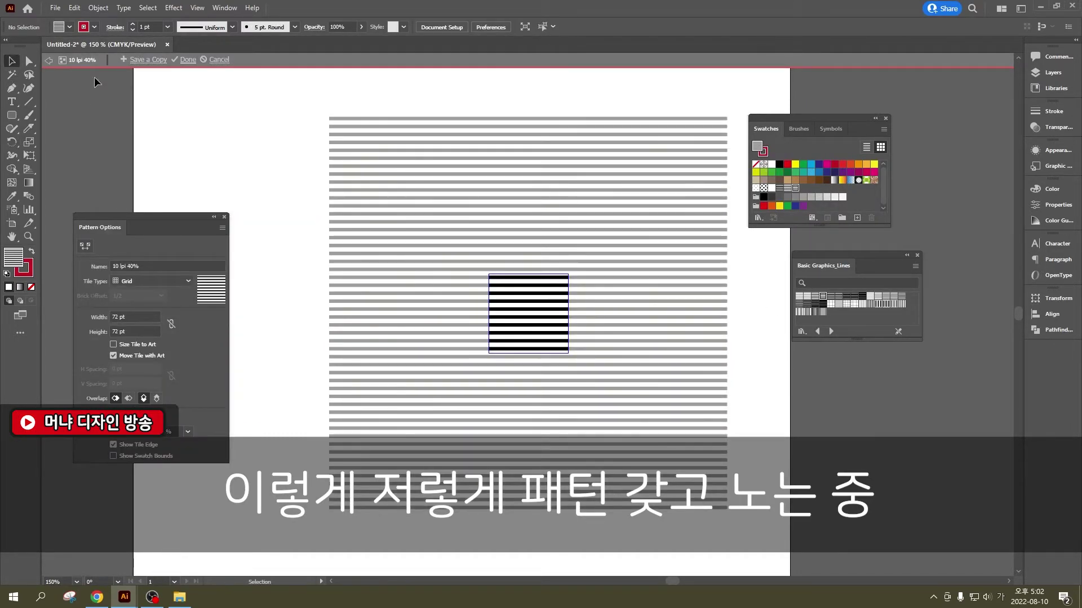
key("ctrl+a")
left_click(89, 29)
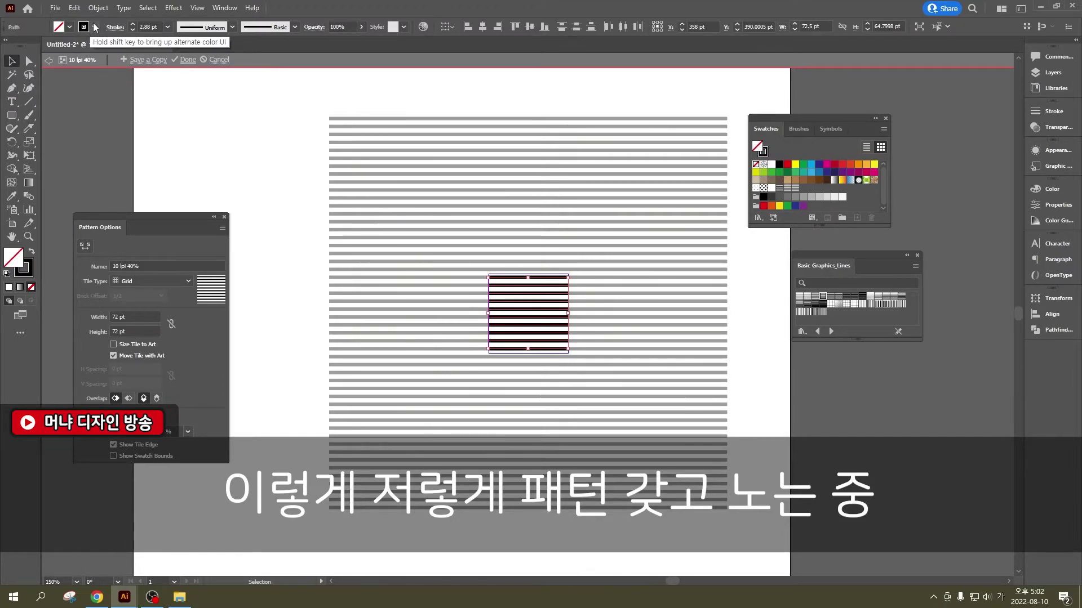
left_click(32, 273)
double_click(32, 273)
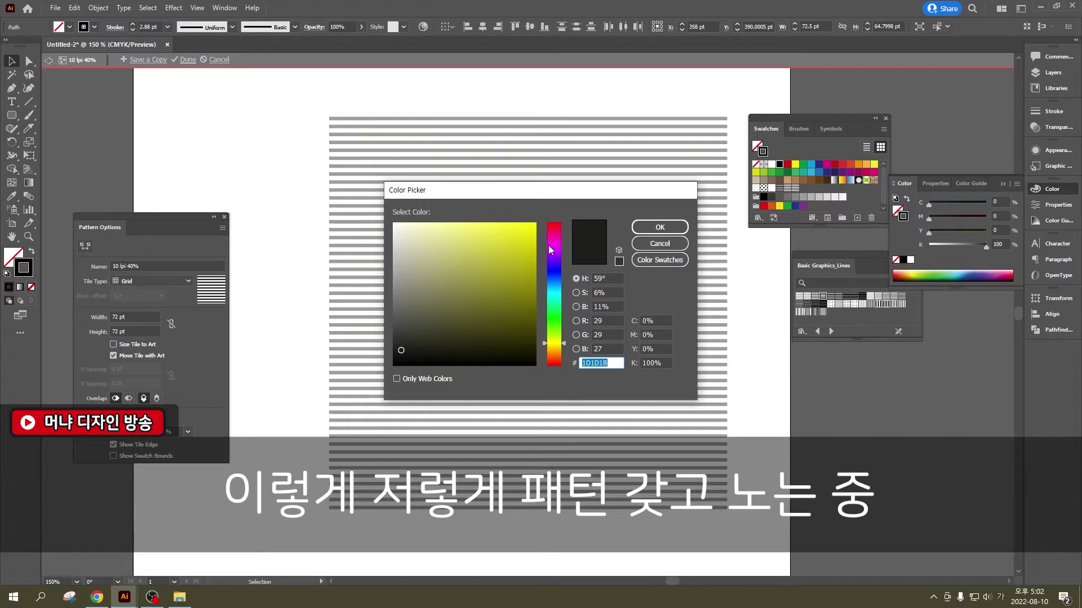
left_click(548, 245)
left_click(412, 223)
left_click_drag(412, 223, 410, 222)
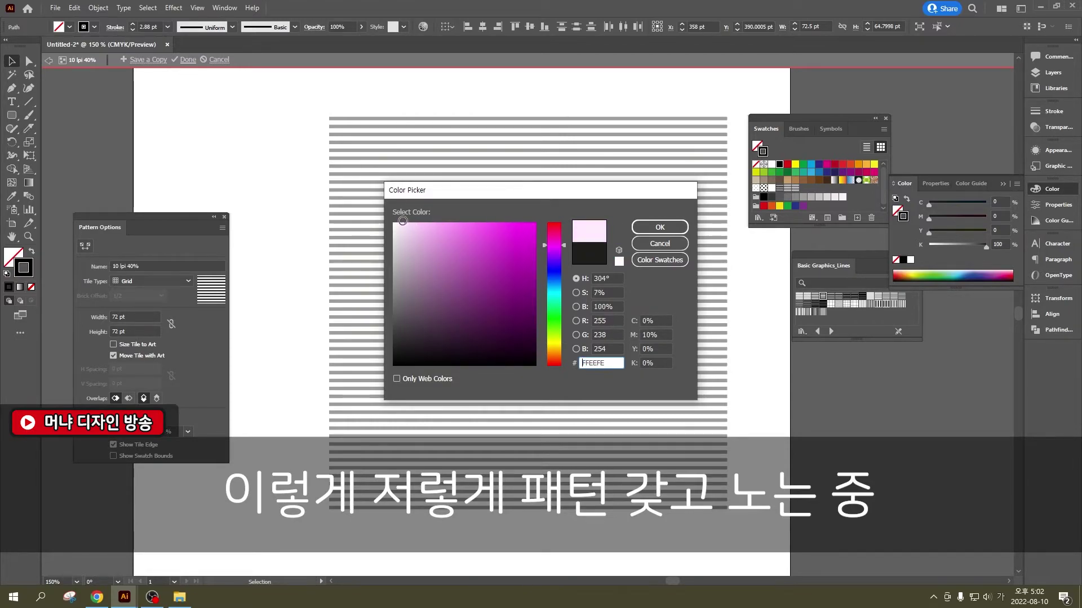
left_click(659, 227)
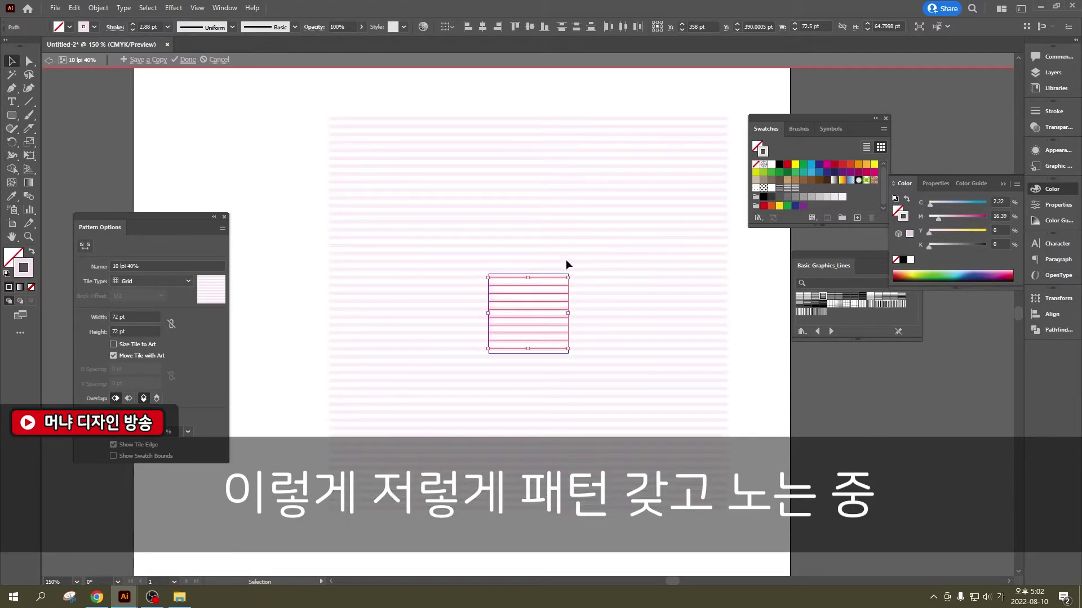
left_click(186, 60)
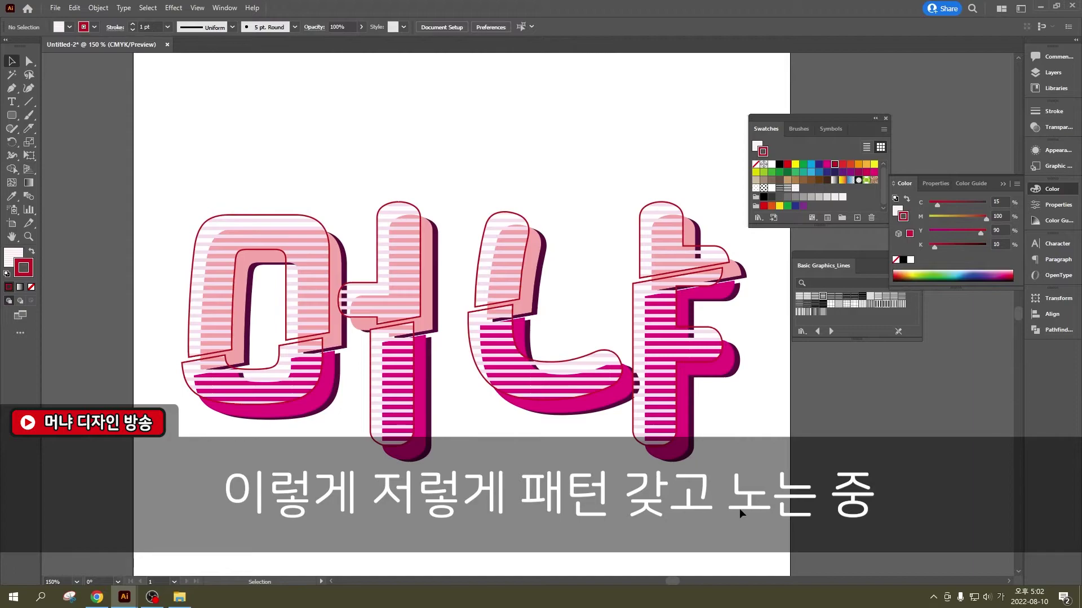
Select every striped letter path at once with the Magic Wand
left_click(824, 296)
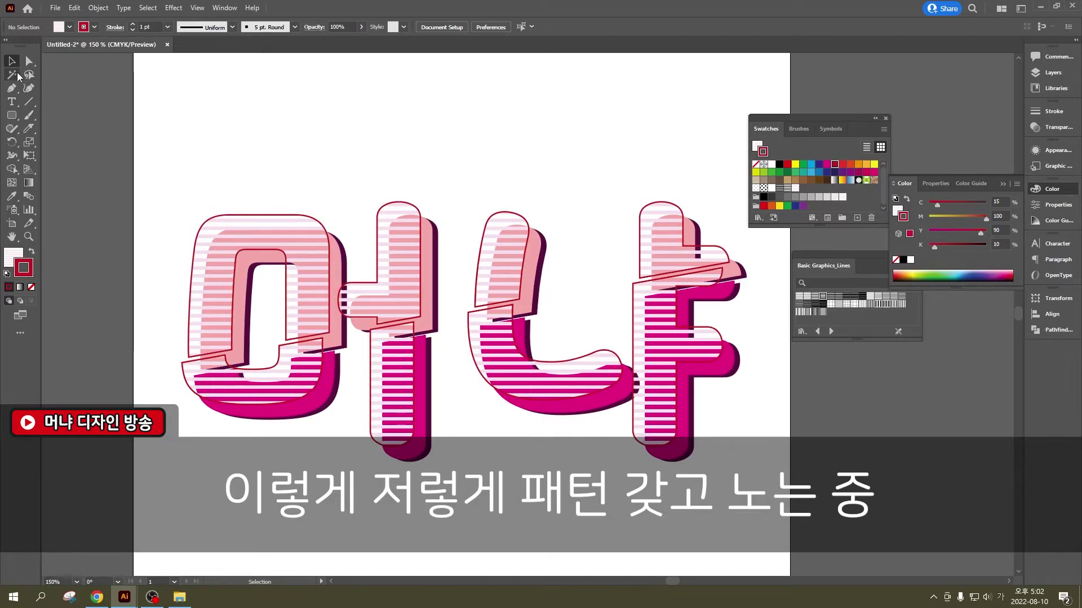
left_click(17, 76)
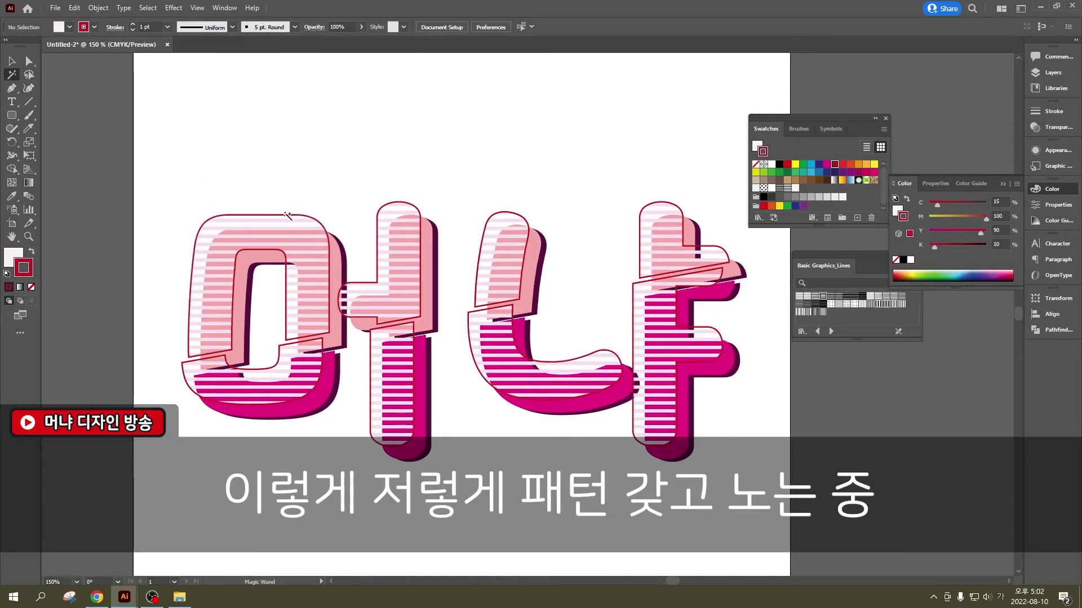
left_click(285, 226)
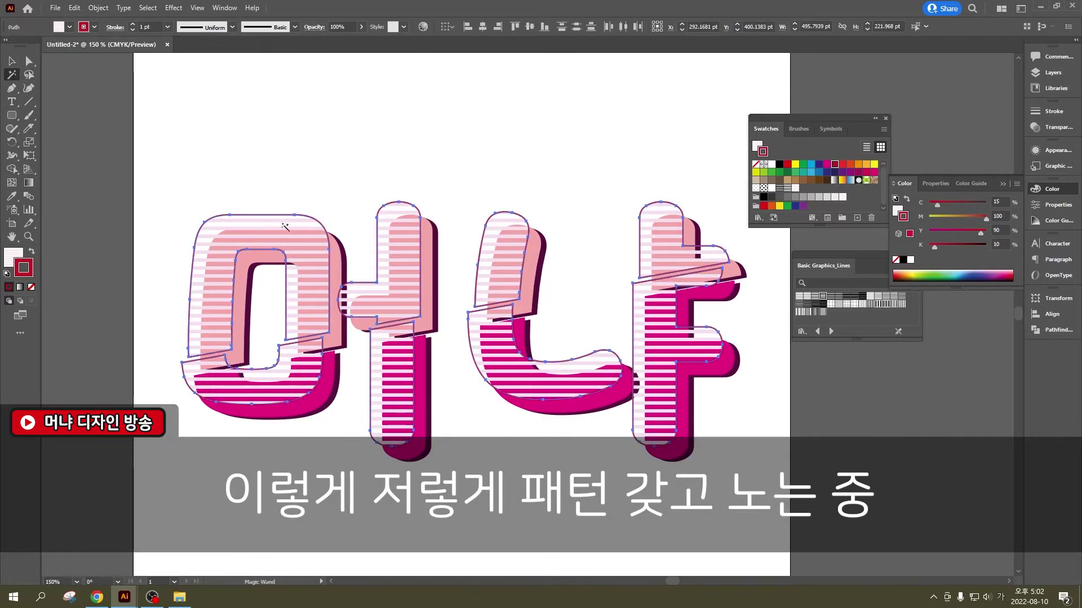
left_click(11, 61)
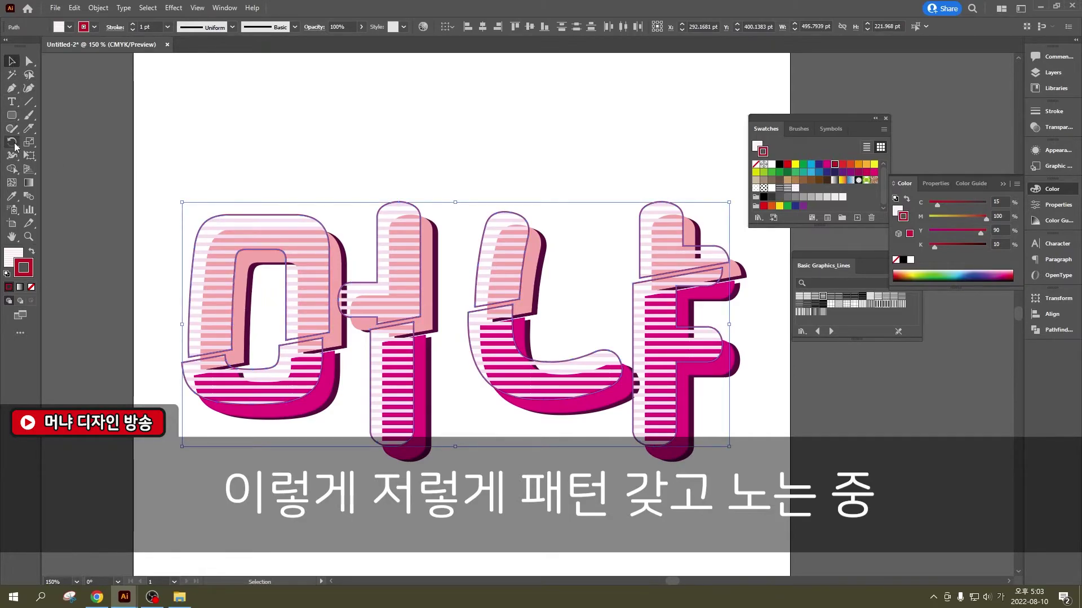
Rotate only the stripe pattern inside the letters by 46°, leaving the shapes unrotated
double_click(15, 146)
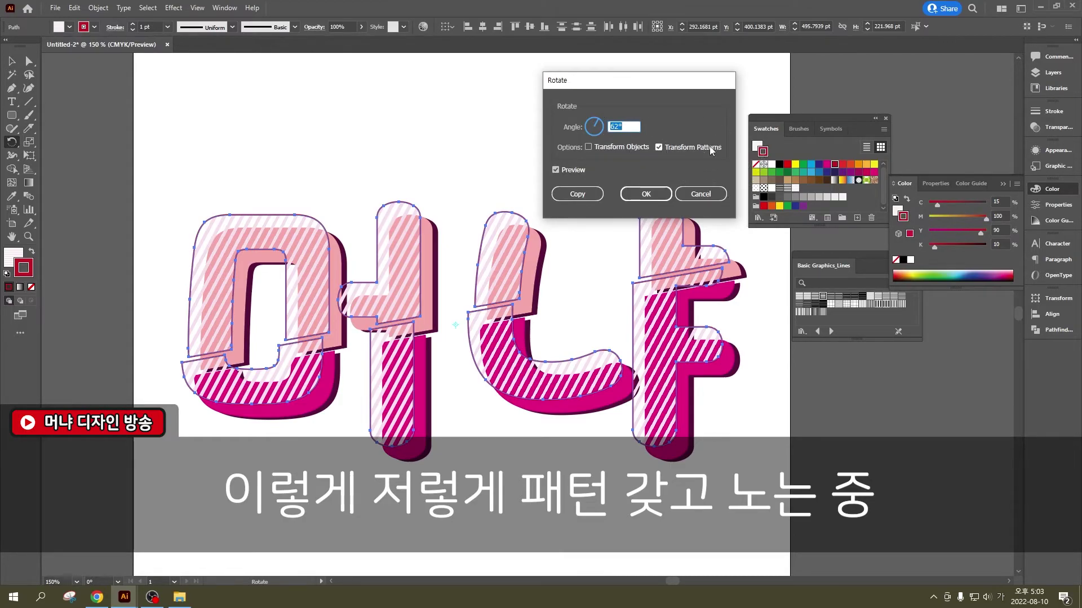
type("45")
key("Tab")
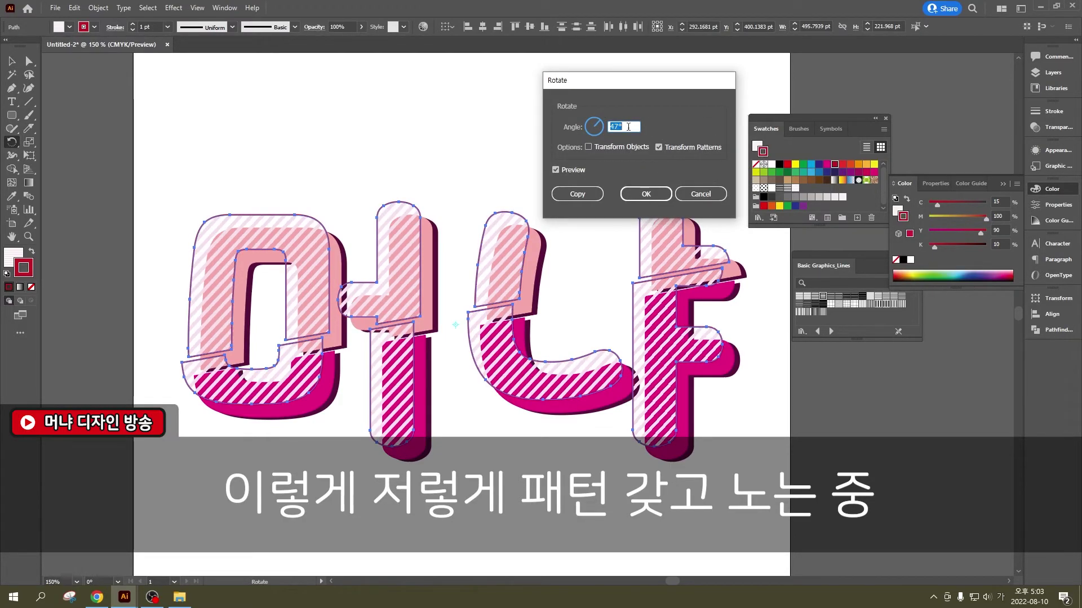
key("Up")
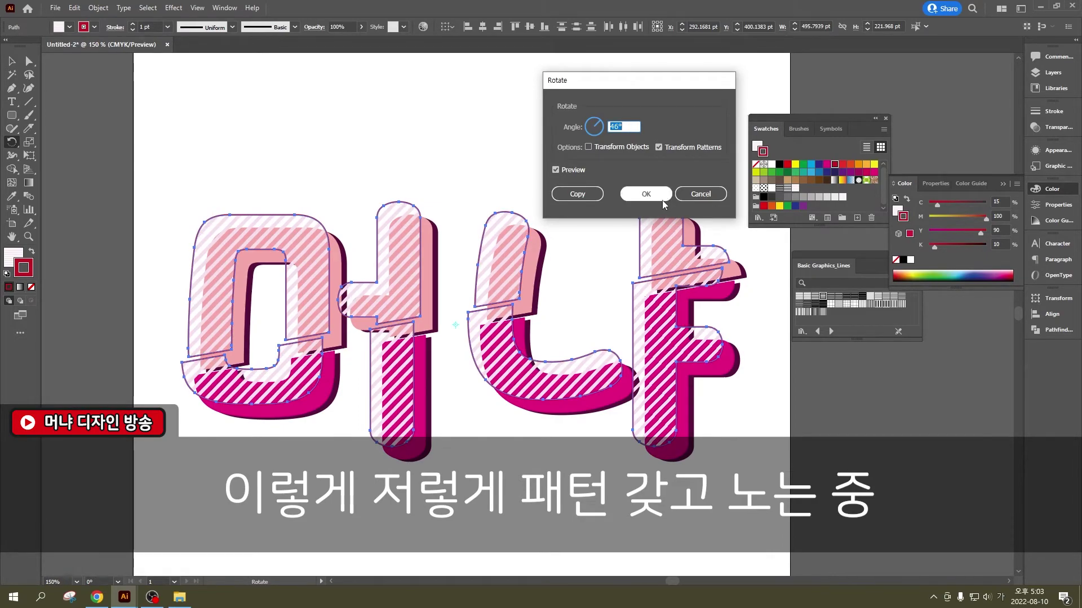
left_click(658, 194)
left_click(14, 63)
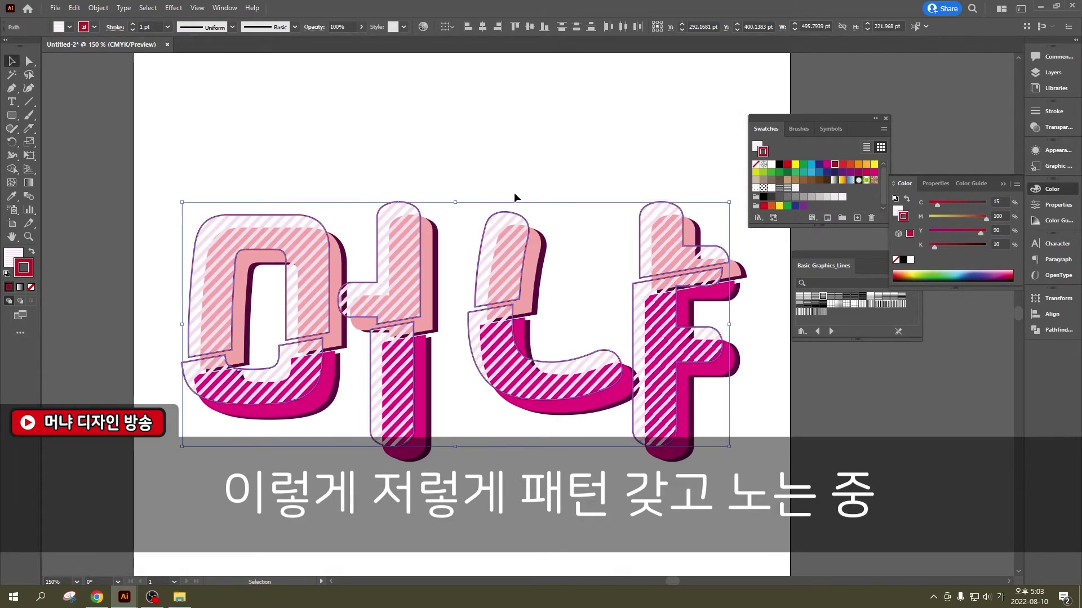
Set the striped letter outlines' opacity to 84% for softer stripes
left_click(362, 27)
mouse_move(360, 40)
left_mouse_down()
mouse_move(337, 47)
mouse_move(355, 45)
left_mouse_up()
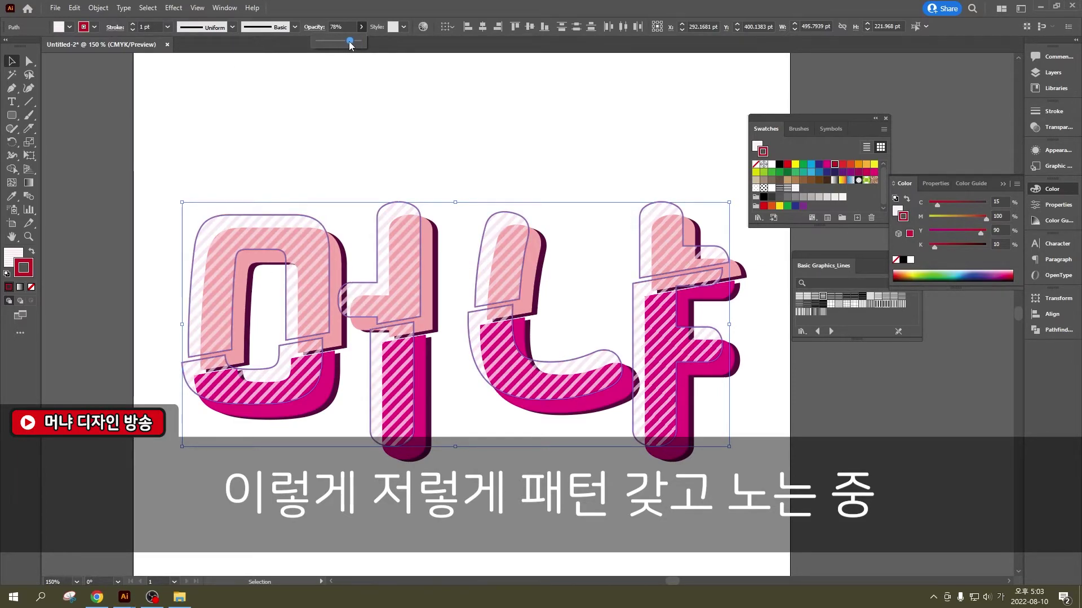
left_click(477, 97)
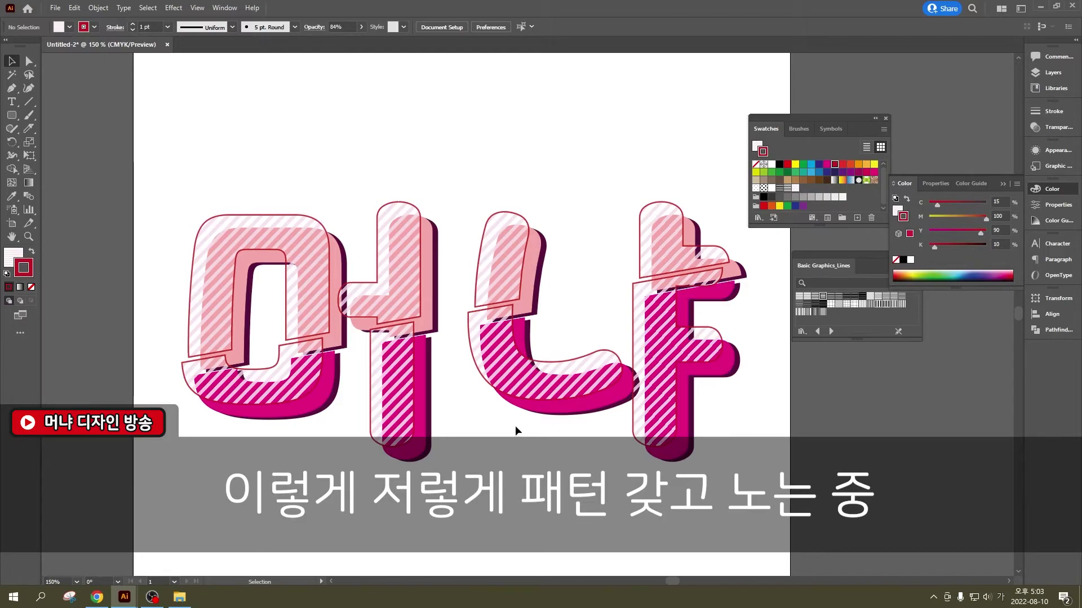
Select the patterned overlay and, after trying white and pattern strokes, restore its dark red outline
left_click(11, 75)
left_click(306, 219)
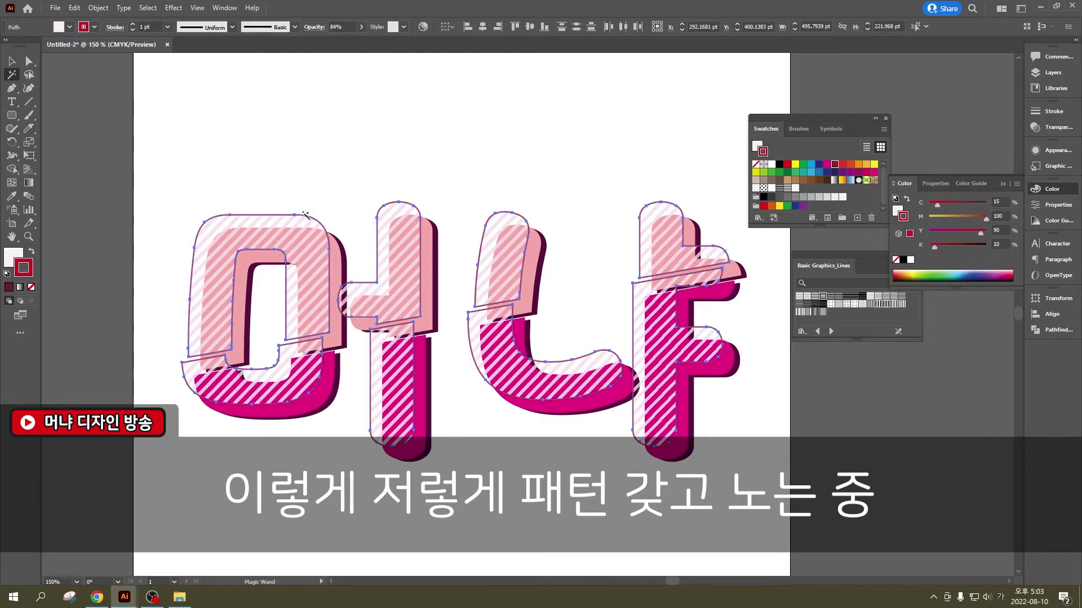
key("v")
left_click(775, 190)
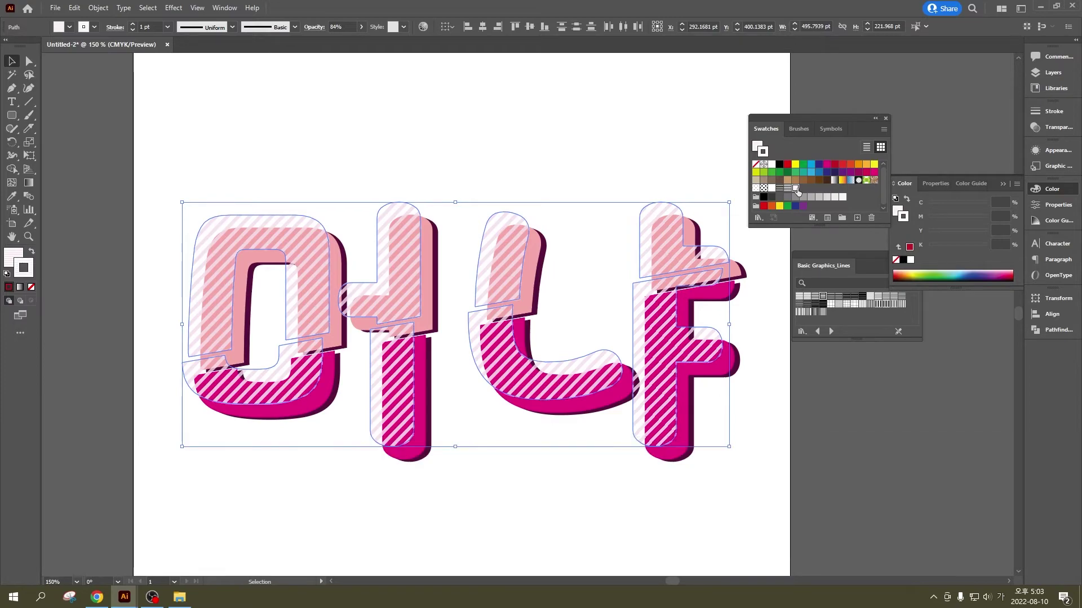
left_click(764, 190)
left_click(8, 287)
Fill the overlay with the white 6 dpi 30% polka-dot pattern instead of stripes
key("x")
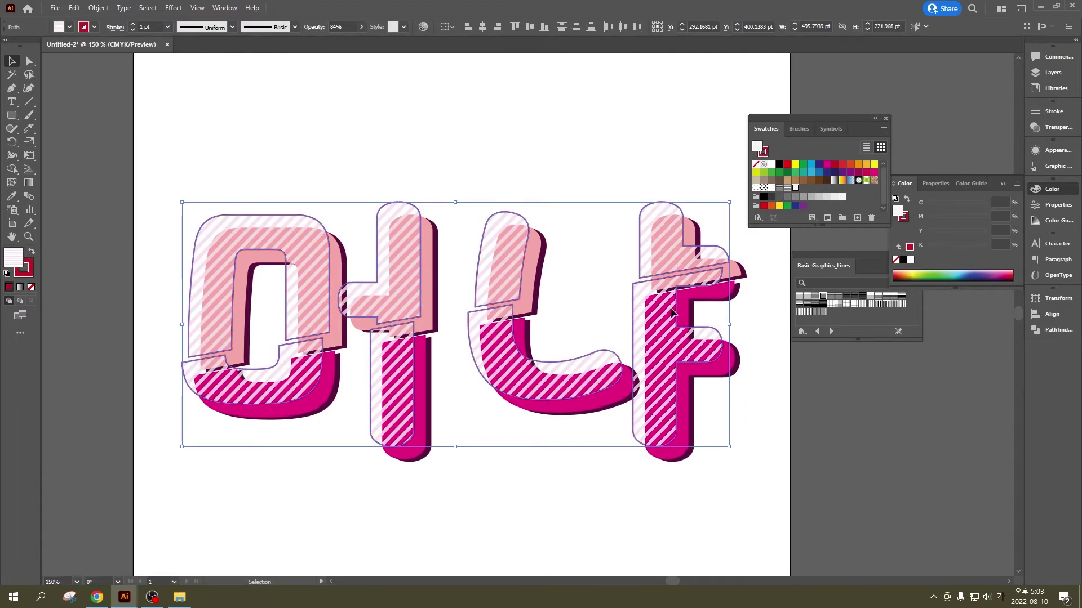
left_click(771, 188)
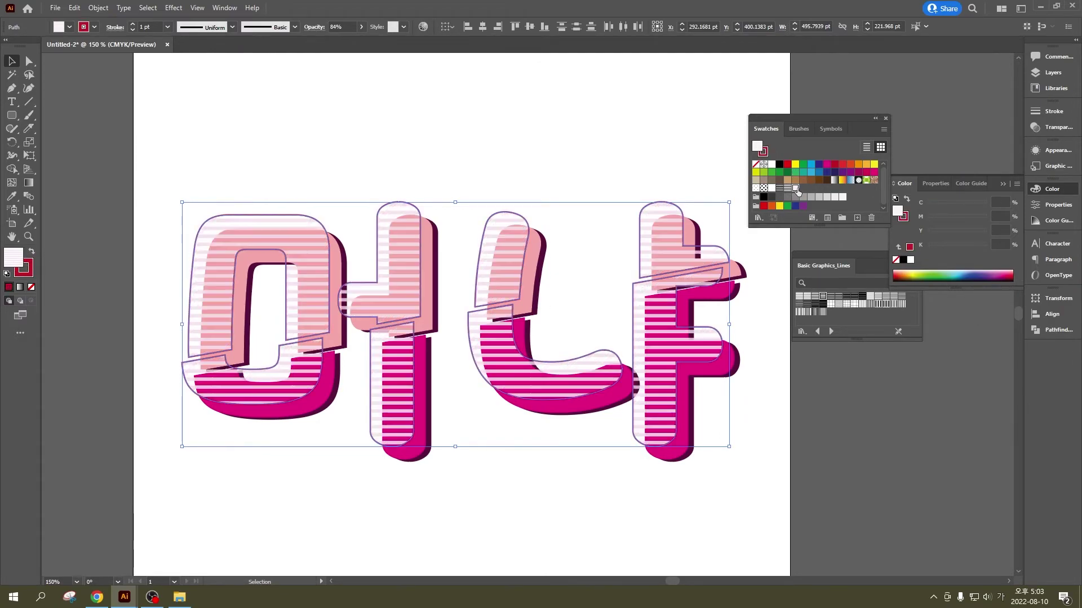
left_click(763, 188)
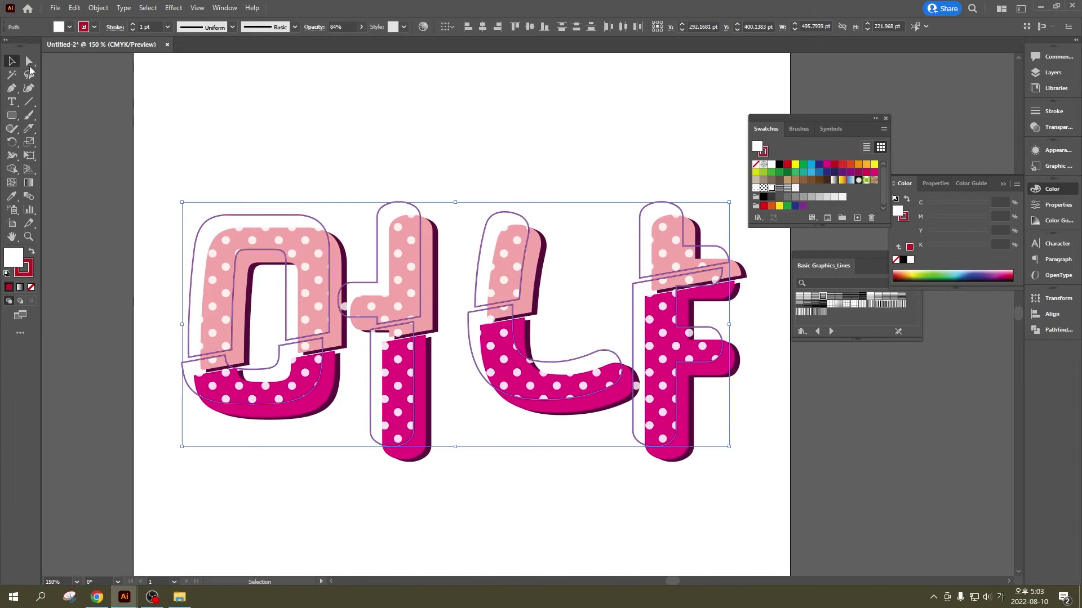
Check the lettering selection, deselect it and choose the Rotate tool
left_click(369, 167)
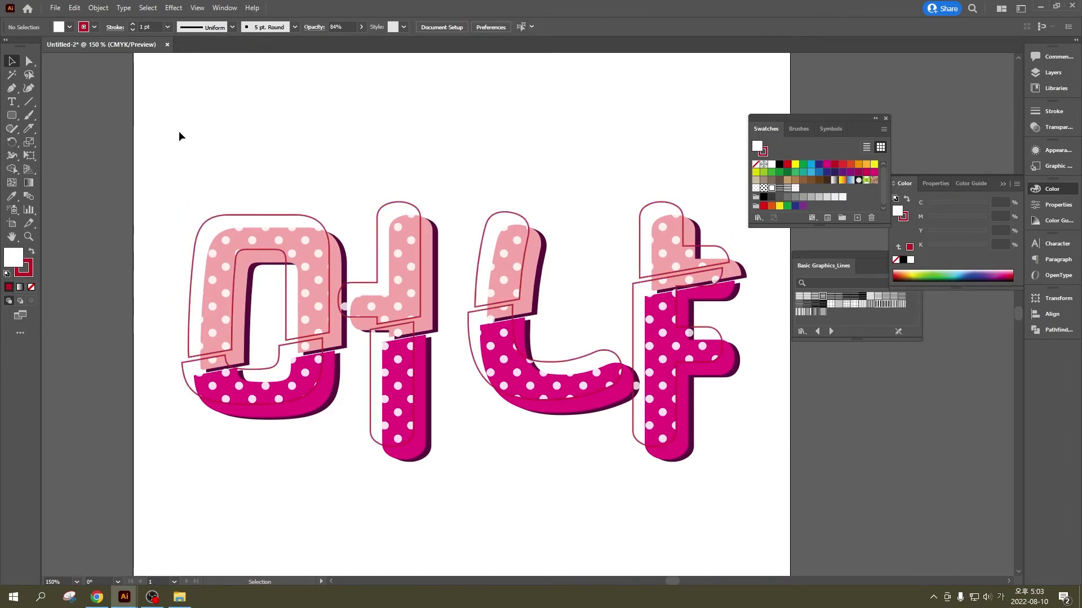
left_click_drag(178, 131, 732, 484)
left_click(367, 118)
left_click_drag(11, 142, 26, 148)
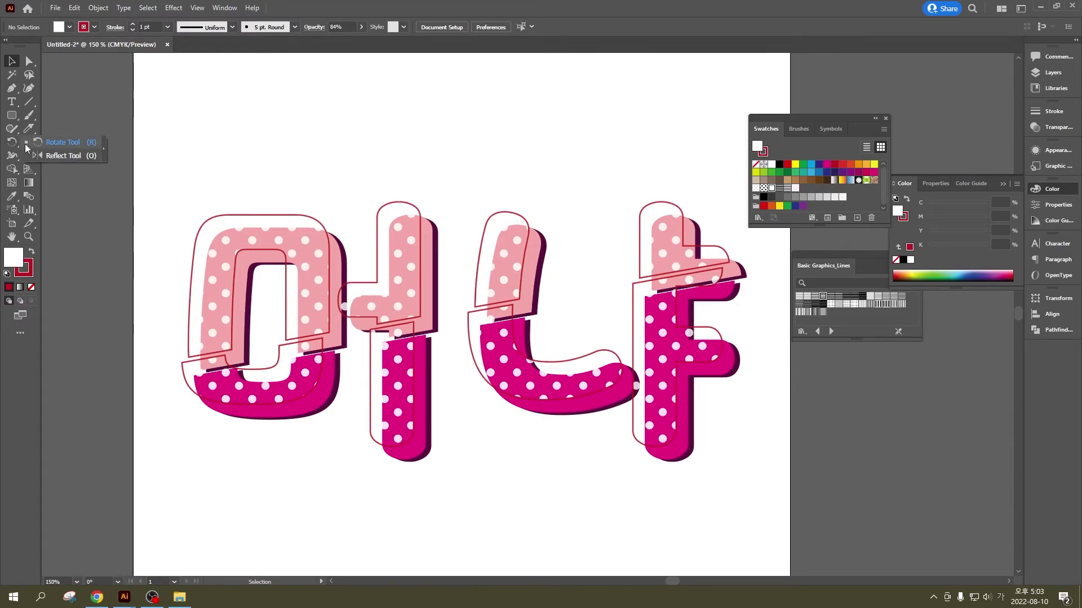
left_click(62, 142)
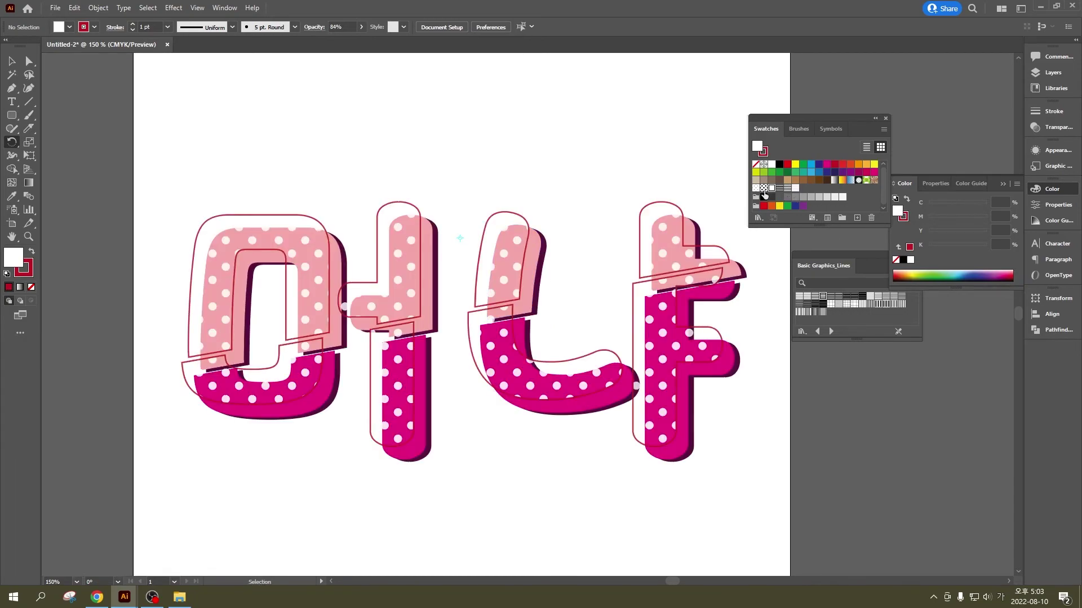
Shrink the polka-dot pattern tile's dot group to about 32.72 pt
double_click(764, 188)
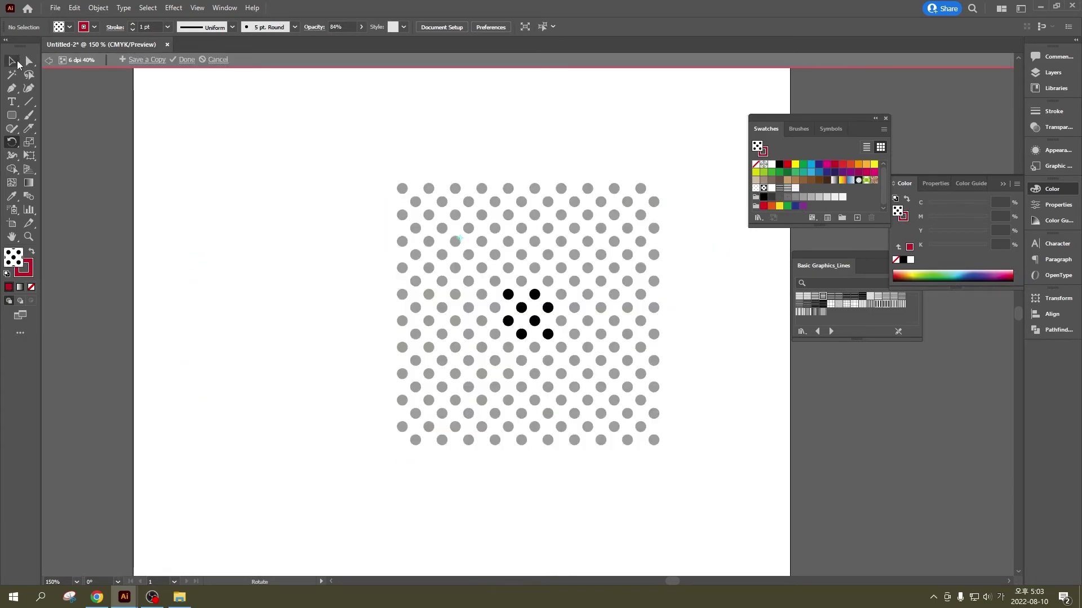
left_click(11, 60)
left_click_drag(349, 161, 607, 392)
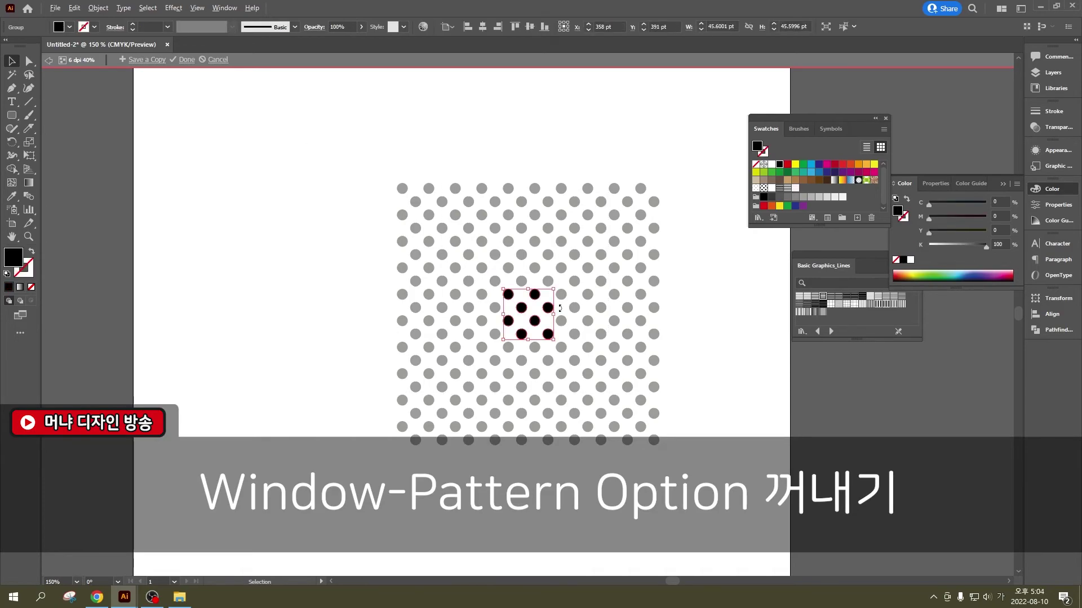
scroll(559, 306, "up", 3)
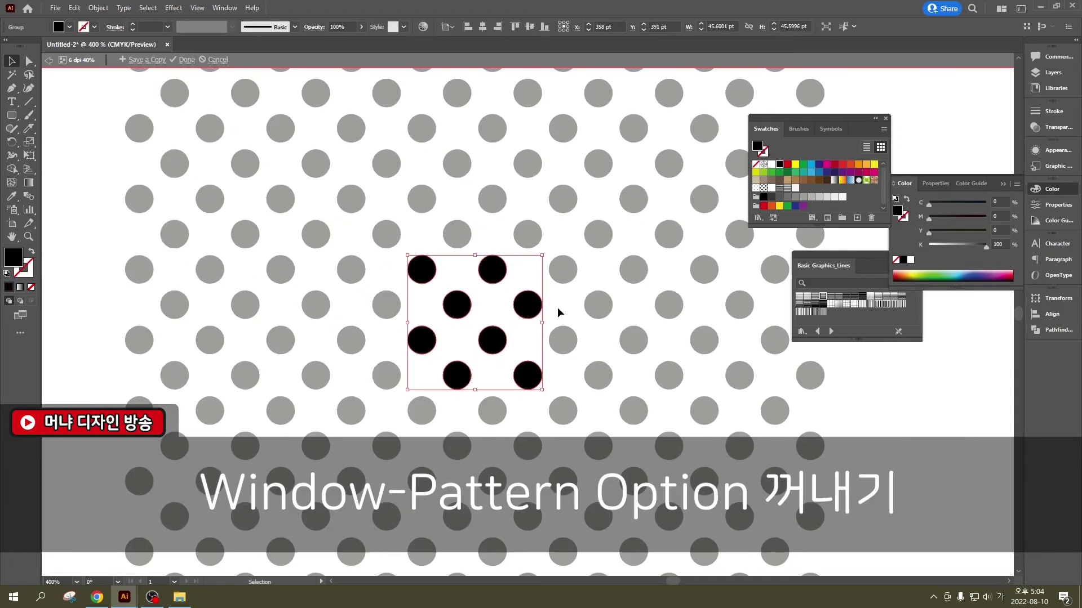
left_click_drag(542, 255, 524, 271)
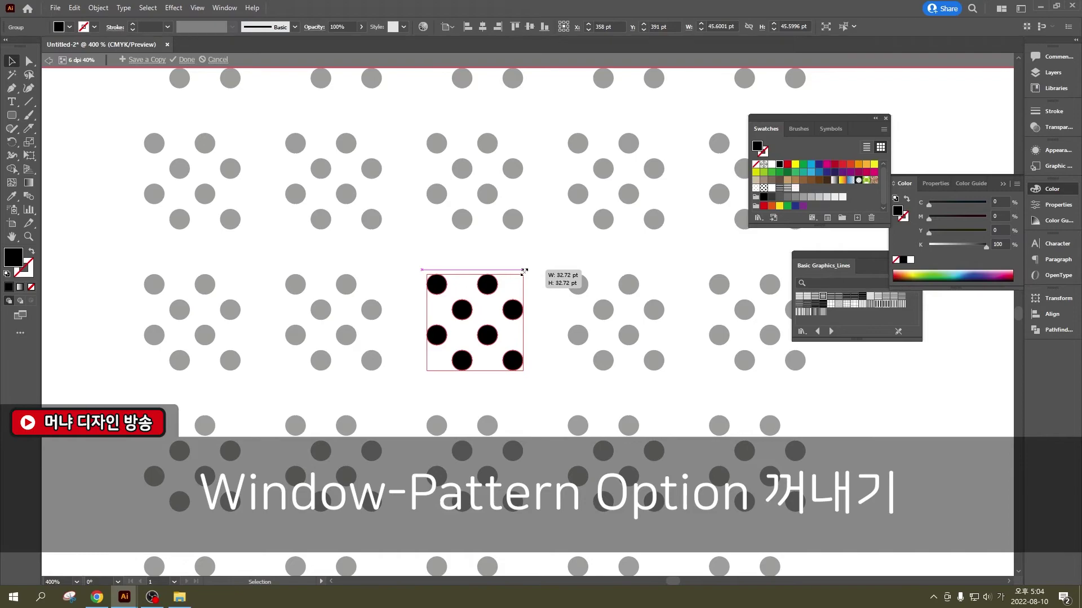
left_click(566, 258)
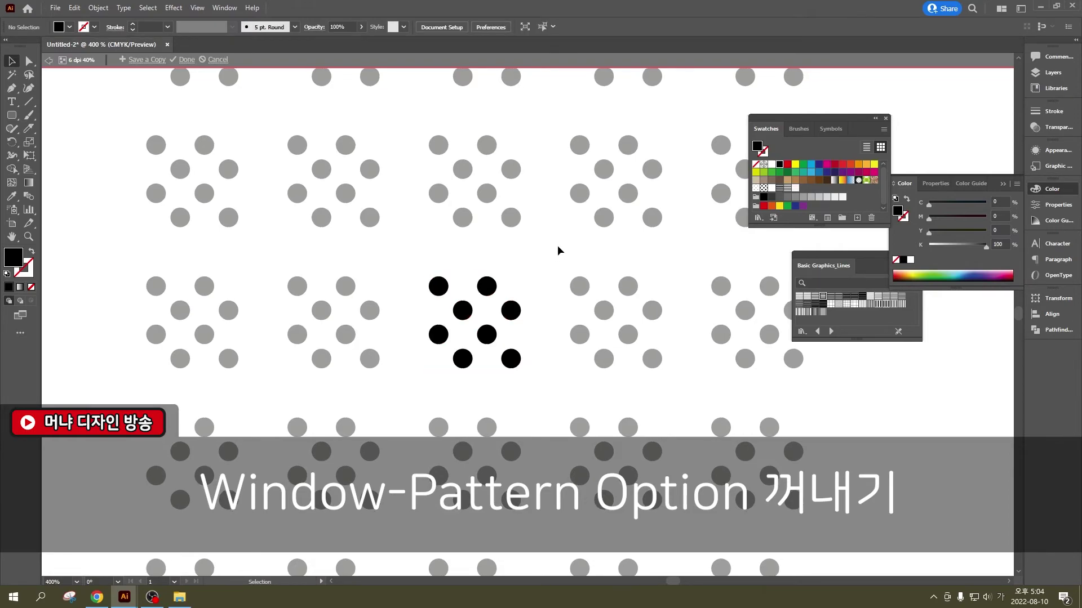
Shrink the polka-dot pattern tile to 30.31 pt using Pattern Options
left_click(224, 8)
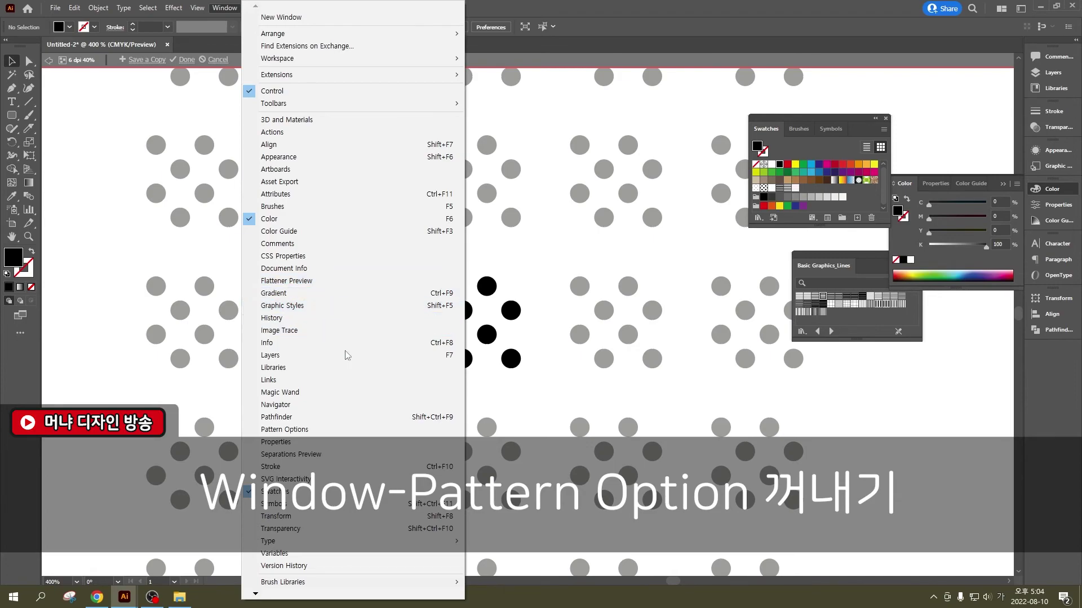
left_click(342, 428)
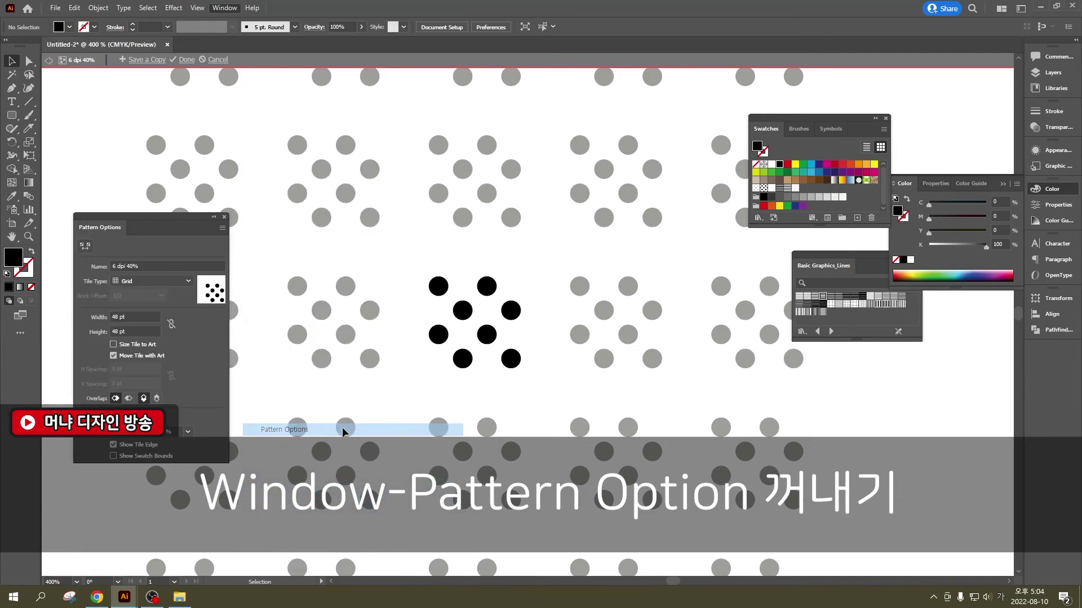
left_click_drag(137, 215, 206, 148)
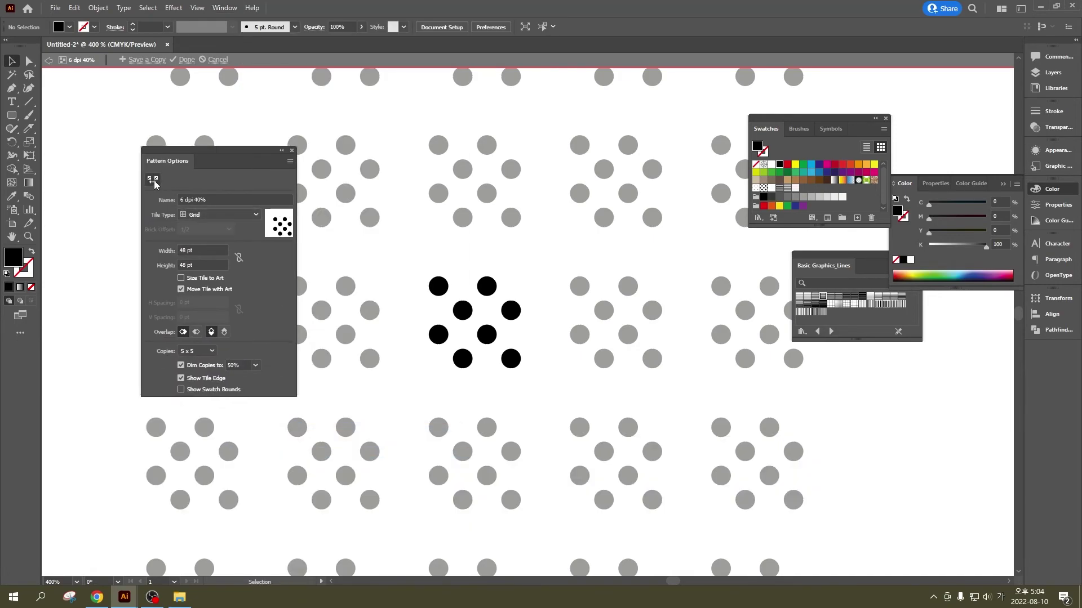
left_click(154, 181)
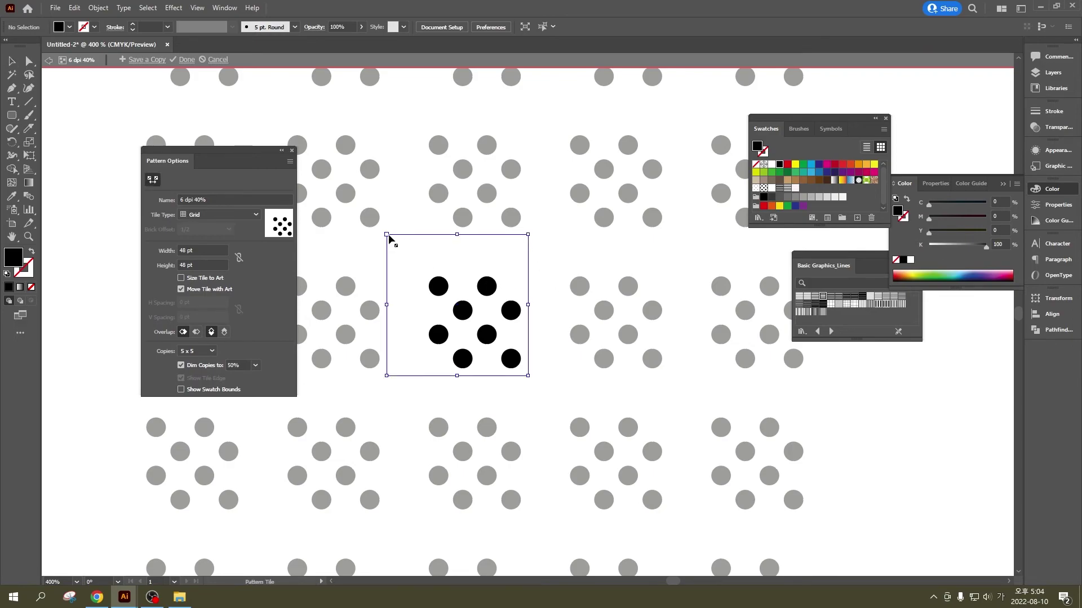
left_click_drag(387, 235, 440, 288)
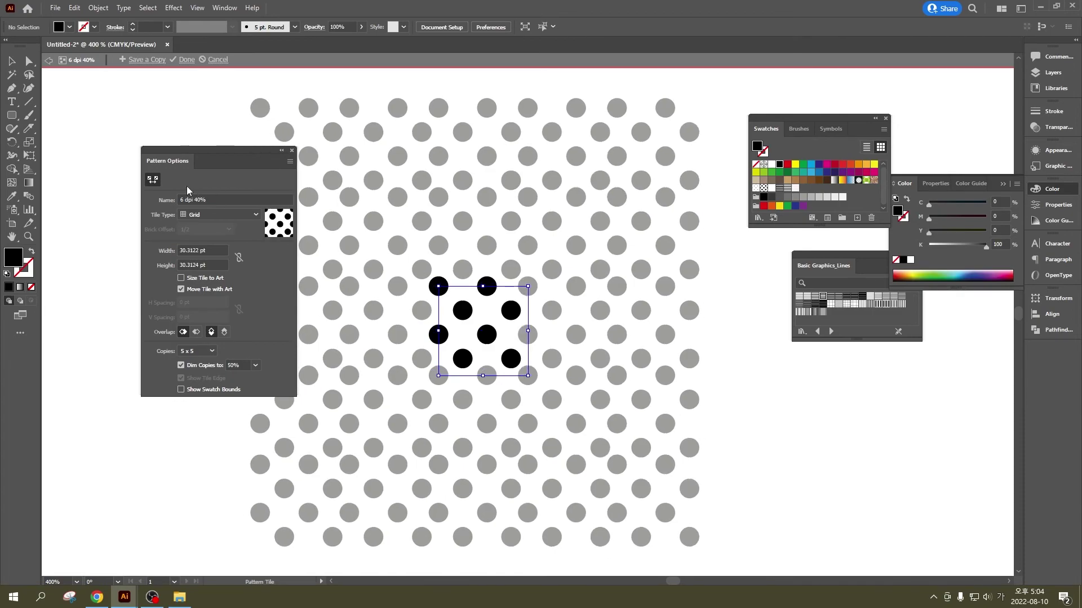
Set the pattern tile type to Hex by Row, then minimize Illustrator
left_click(220, 215)
left_click(225, 240)
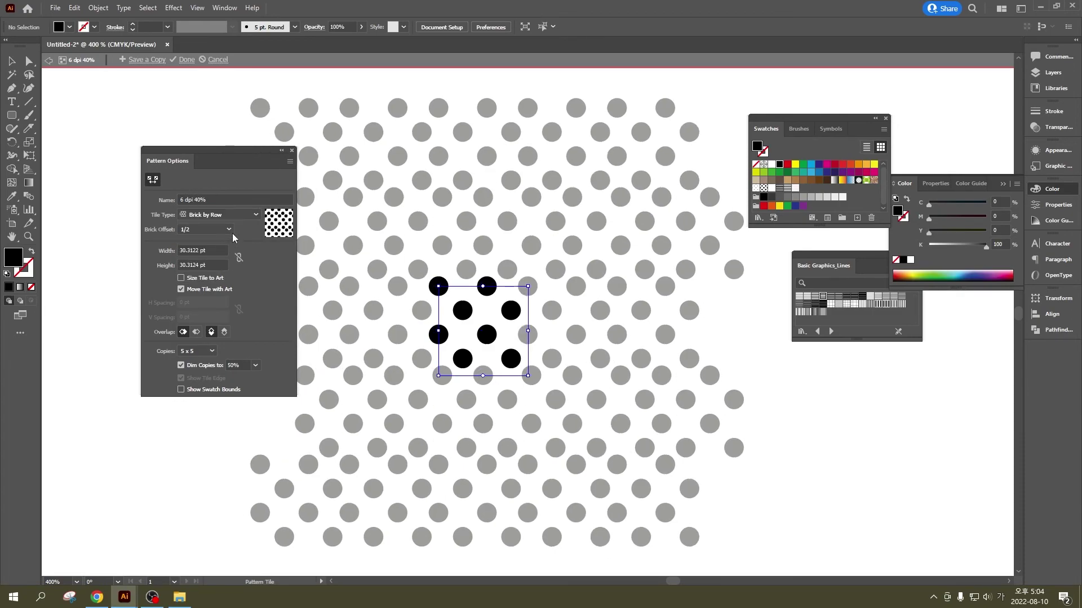
left_click(249, 210)
left_click(229, 251)
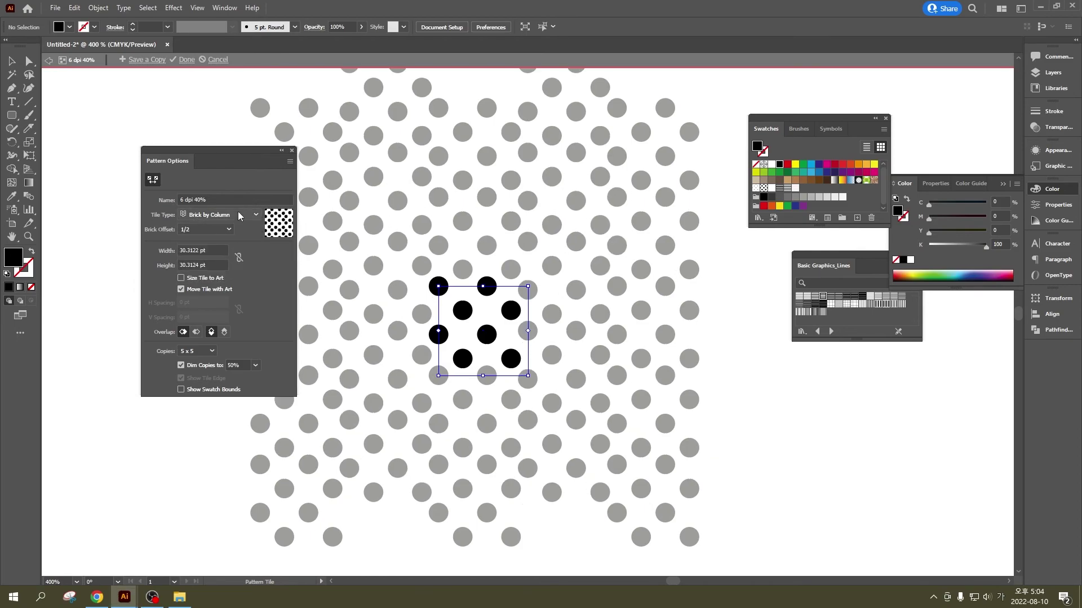
left_click(237, 215)
left_click(235, 276)
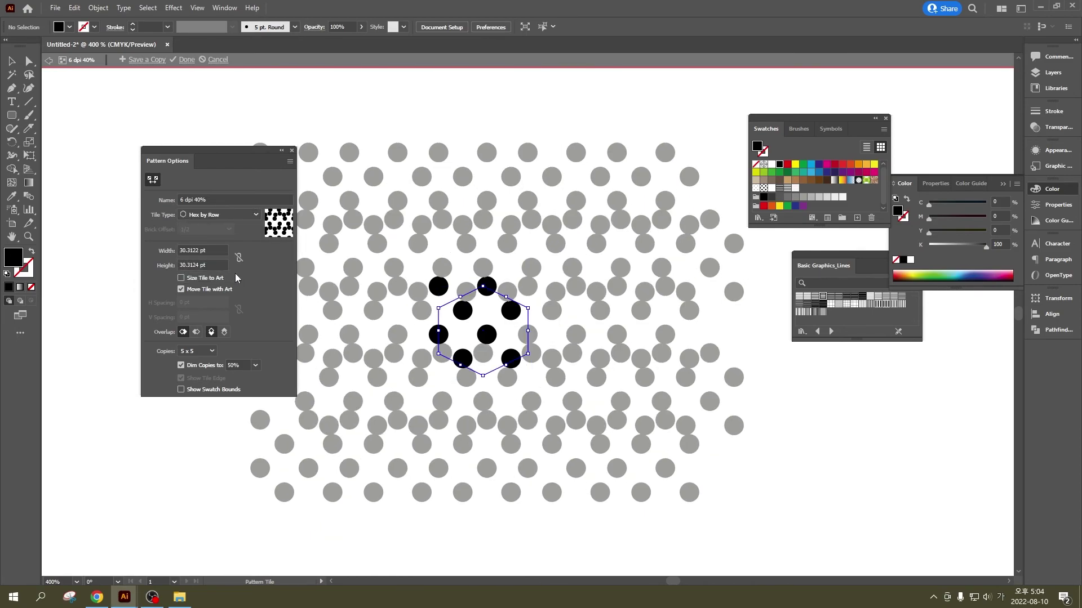
key("v")
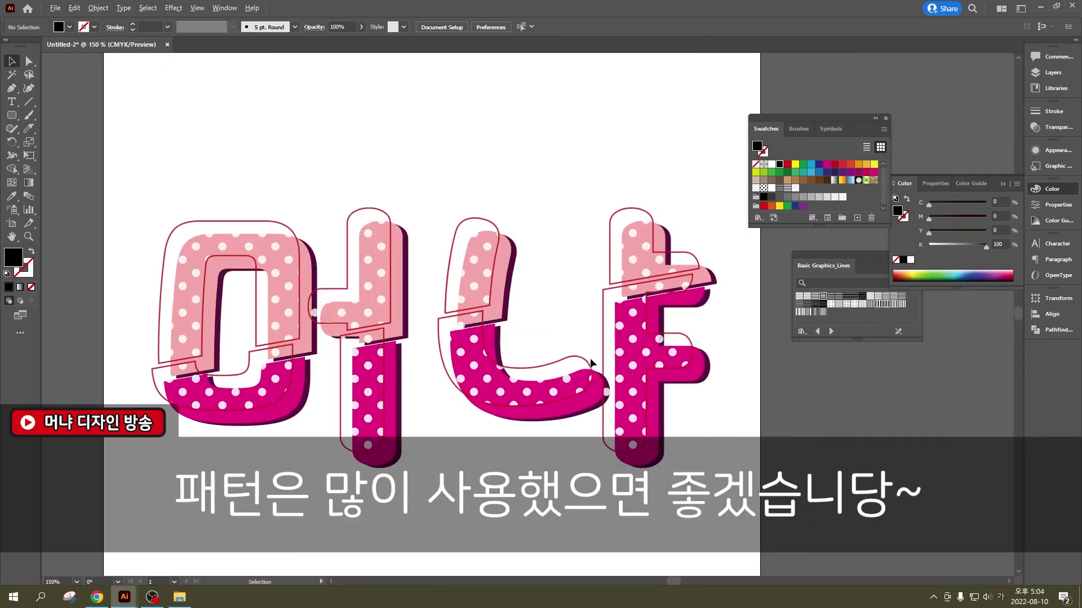
scroll(524, 226, "down", 1)
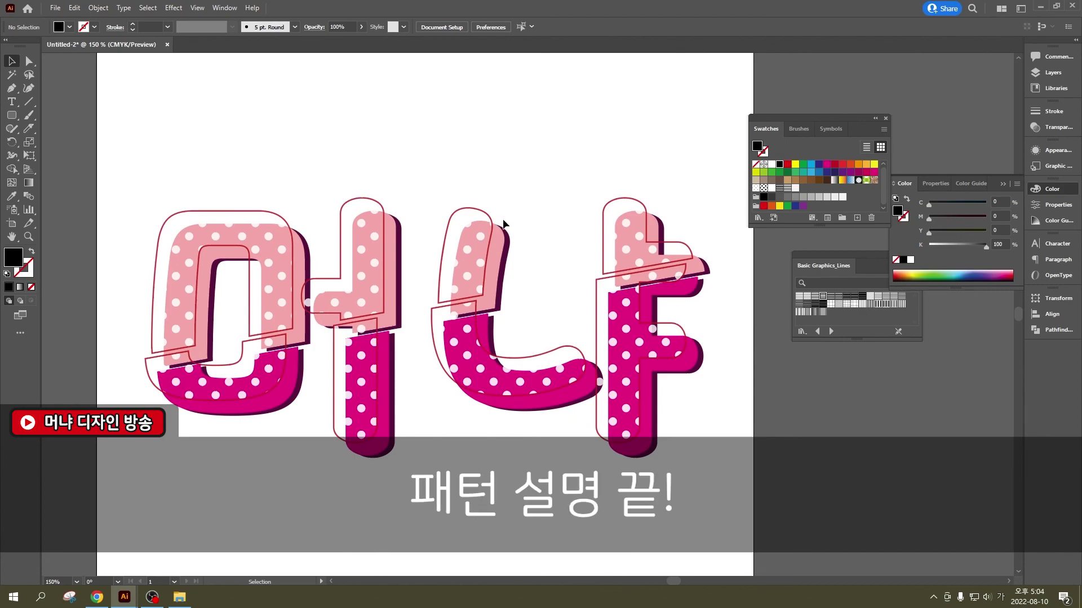
left_click(1040, 6)
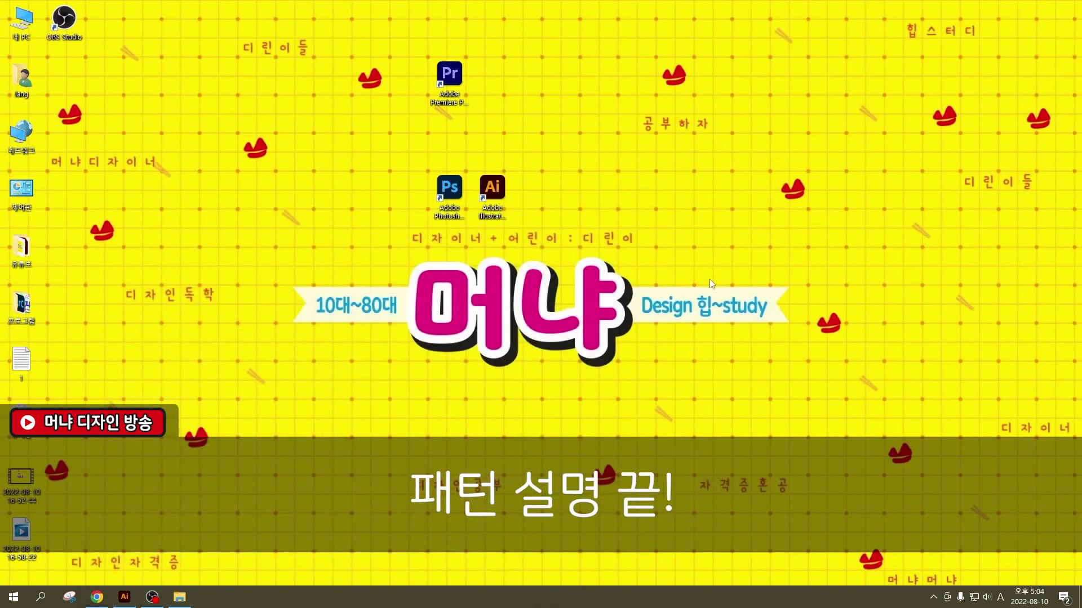